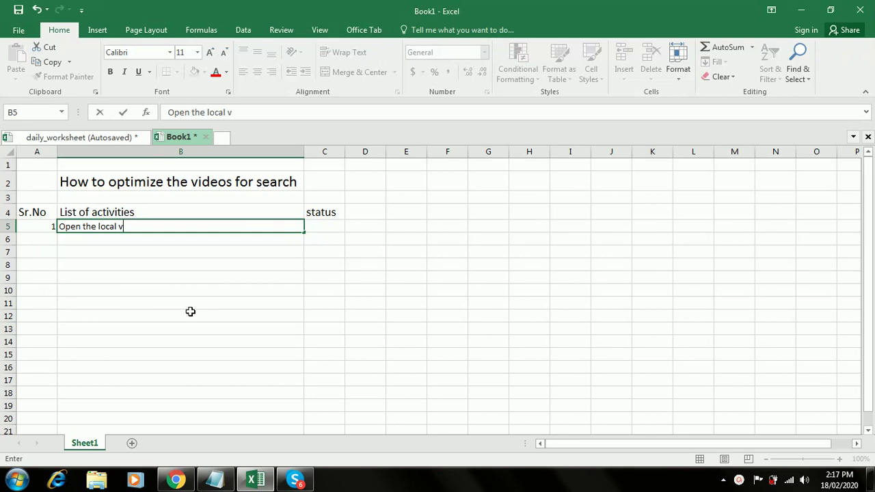
- Finish step 1 'Open the local video file' in B5, number row 6 as 2, and minimize Excel
type("file")
key("Return")
type("2")
key("Tab")
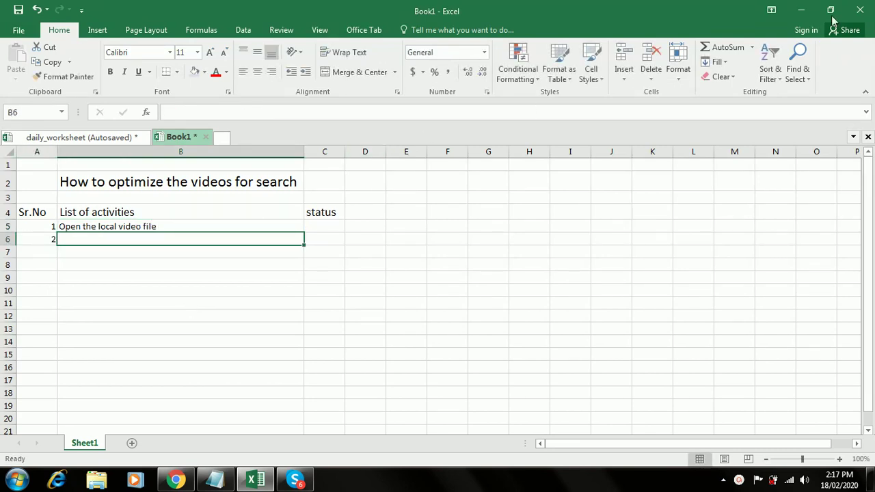
left_click(807, 10)
- Reveal the desktop, select the 'How car rental software works' video, then return to Excel
left_click(814, 7)
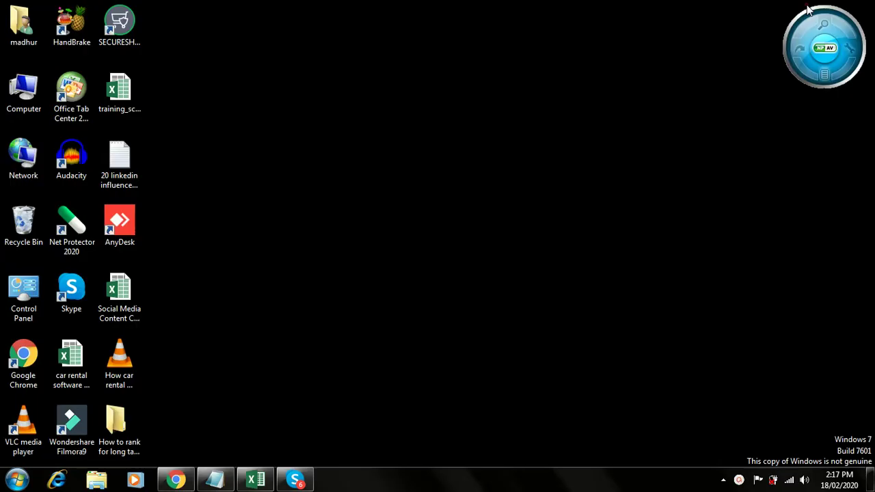
left_click(127, 384)
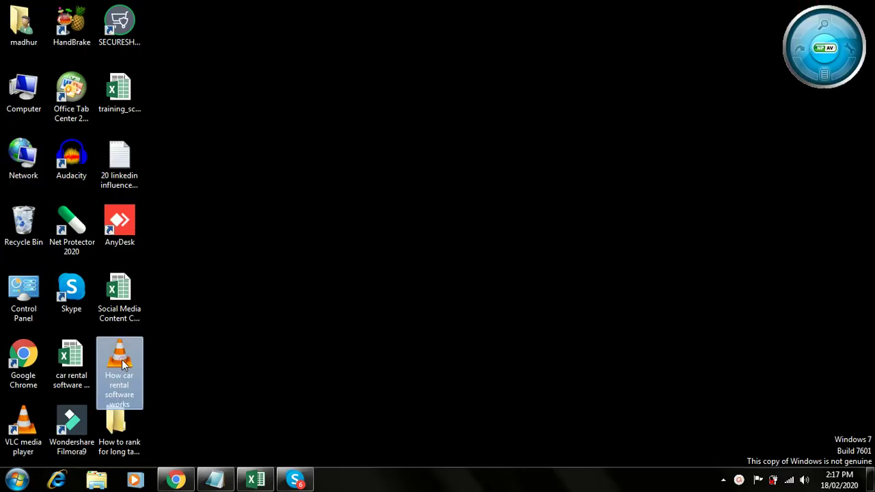
left_click(197, 404)
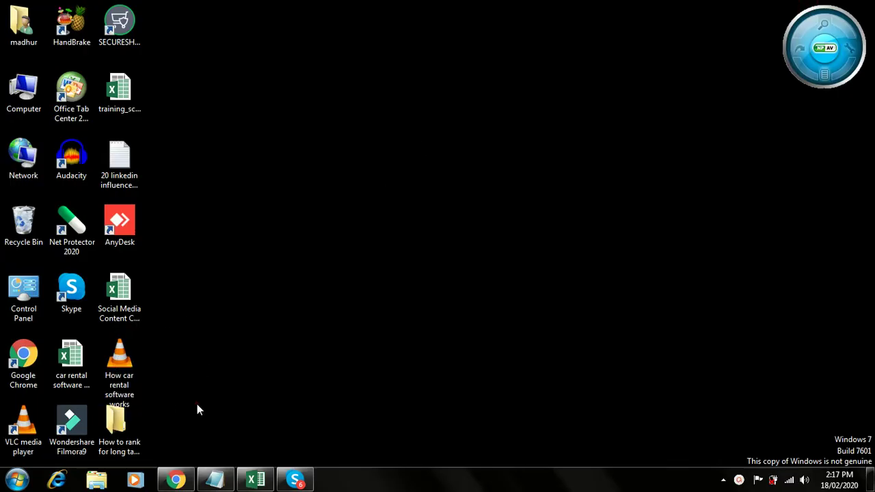
left_click(123, 390)
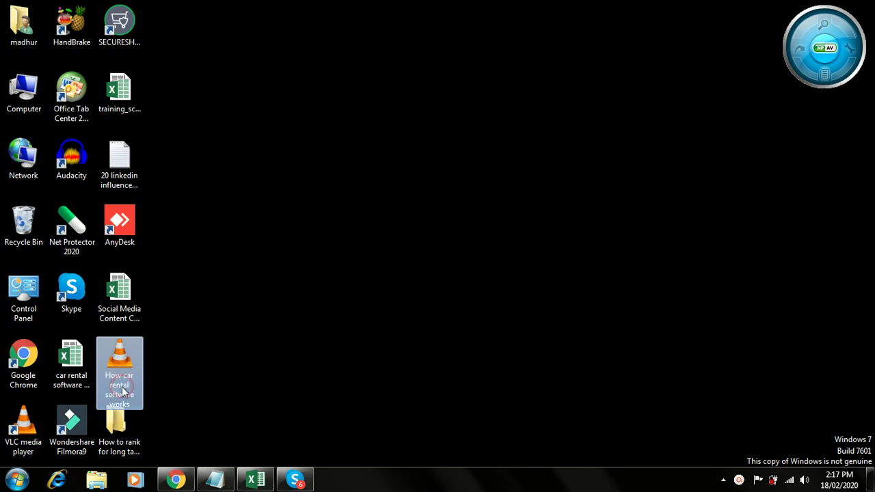
left_click(256, 479)
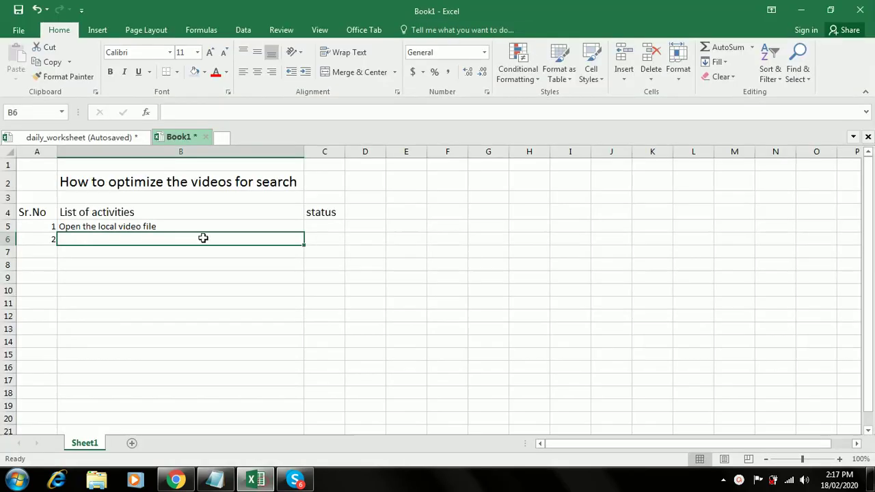
- Enter 'Right click on the video file' in B6 and 3 in A7, then minimize Excel
left_click(177, 240)
type("Right click on the video file")
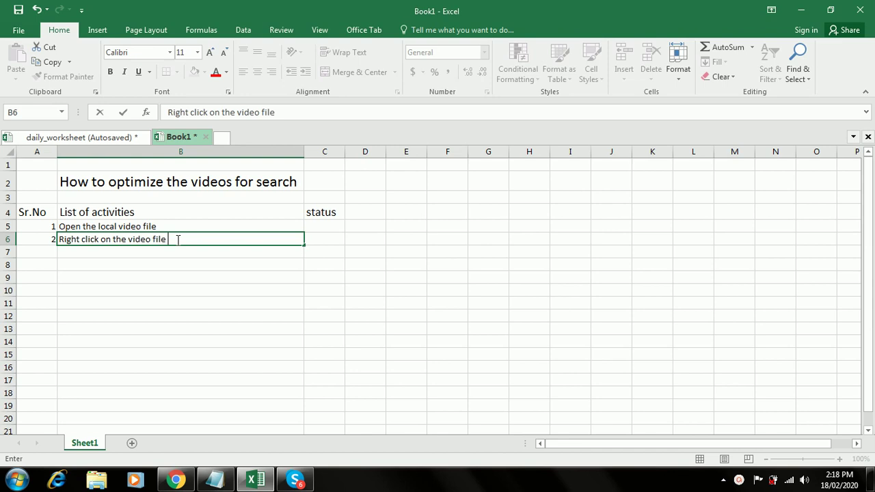
key("Return")
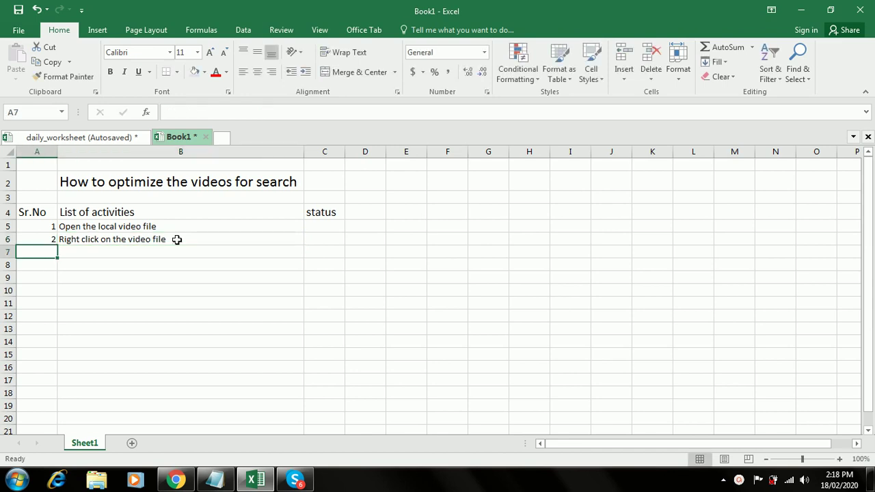
type("3")
key("Tab")
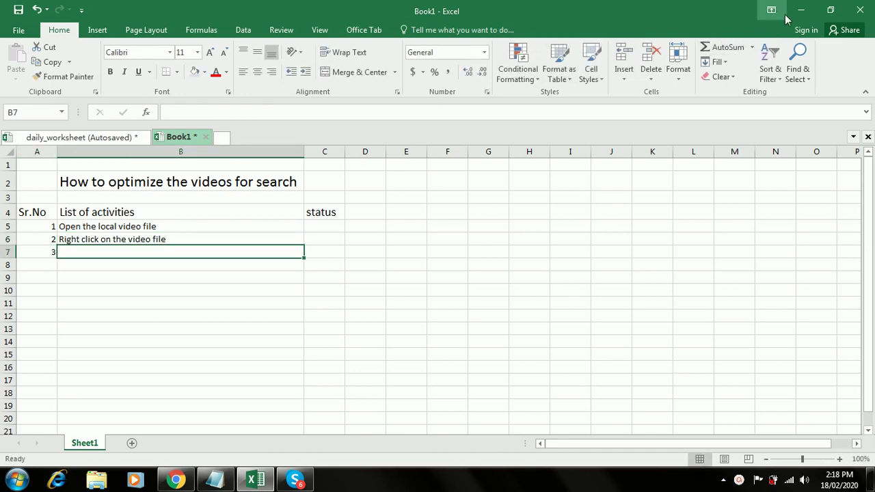
left_click(805, 10)
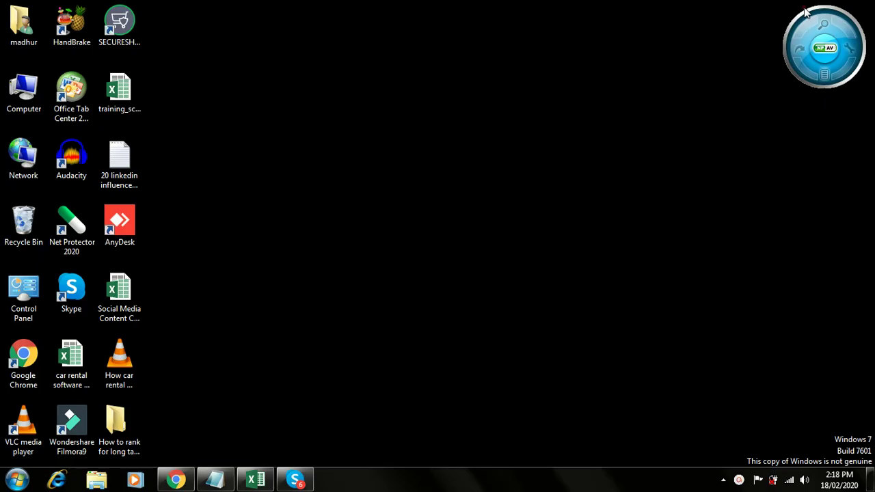
- Rename the desktop video file to 'How car rental software works' via its context menu
left_click(119, 378)
right_click(119, 378)
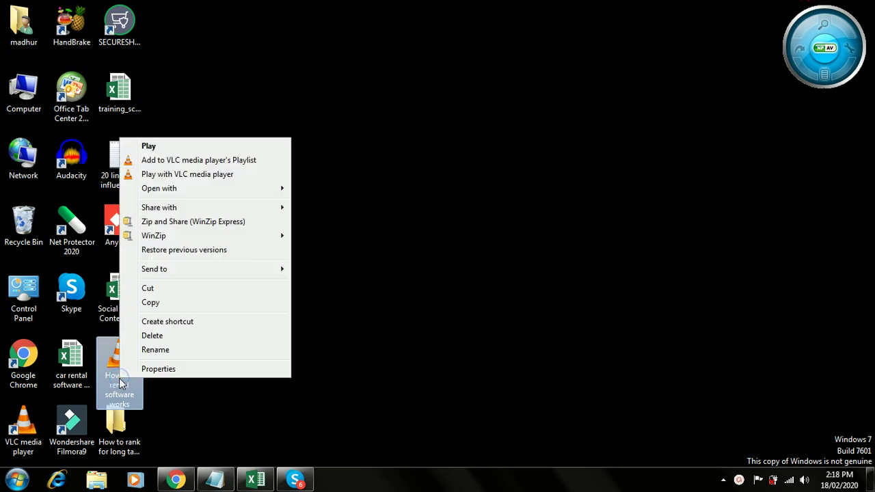
left_click(155, 351)
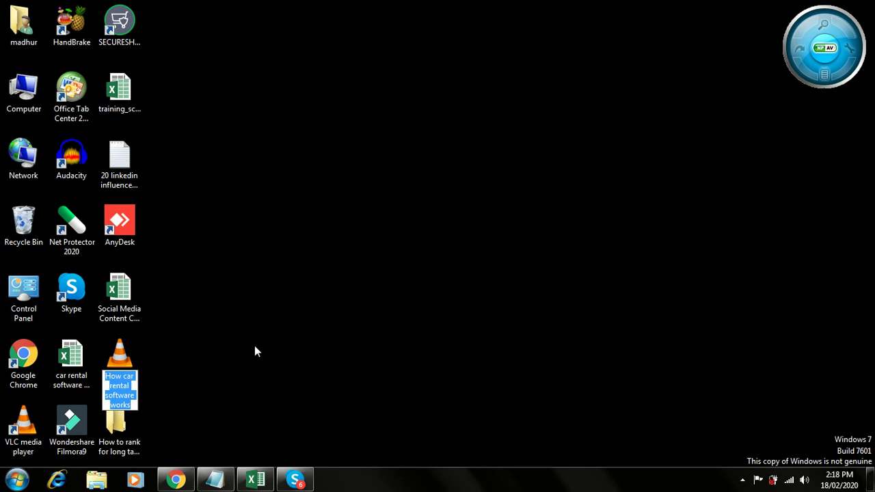
type("How car rental")
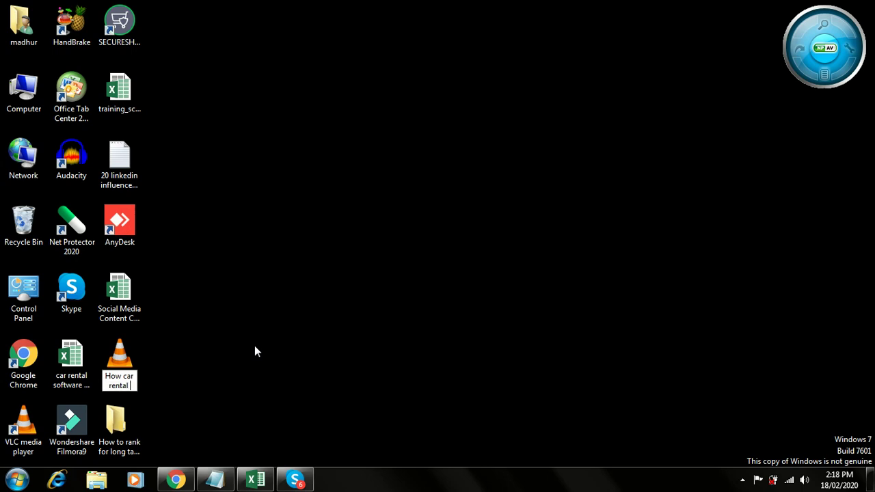
type(" softwarew")
key("BackSpace")
type("works")
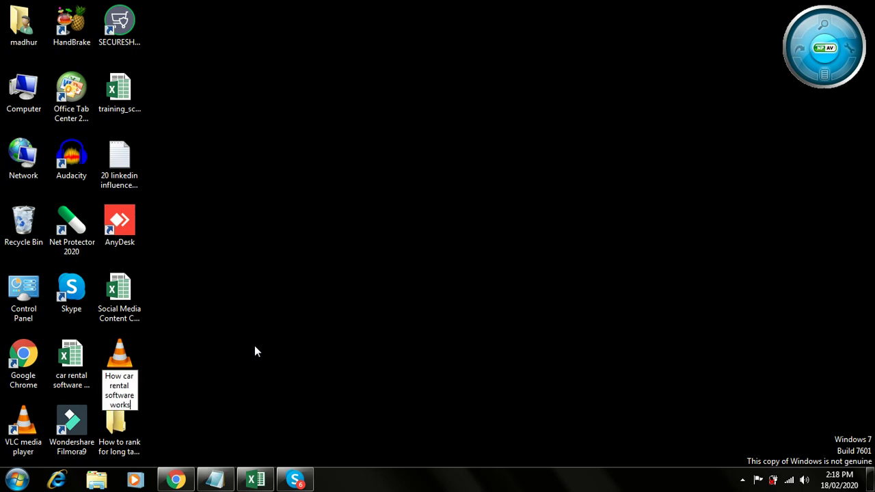
left_click(256, 347)
- Enter step 3 'Rename the file' in B7 and number row 8 as 4
left_click(255, 479)
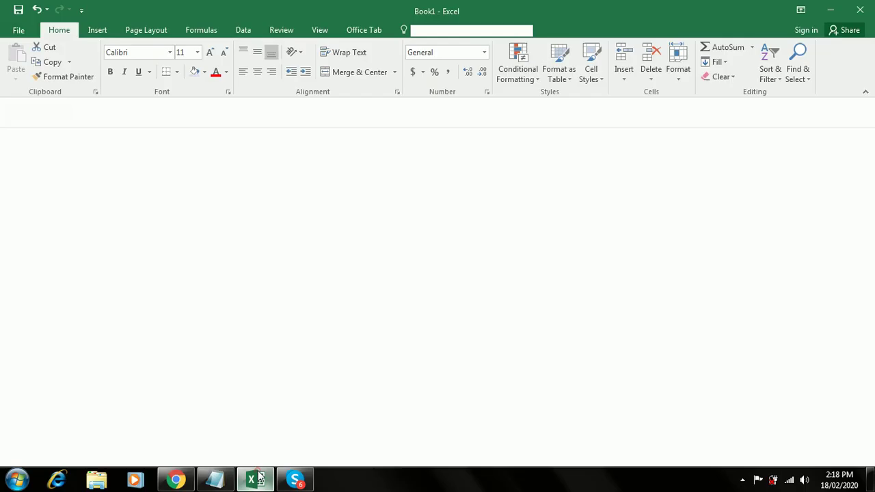
double_click(153, 254)
type("Rename the file")
key("Return")
key("Left")
type("4")
key("Right")
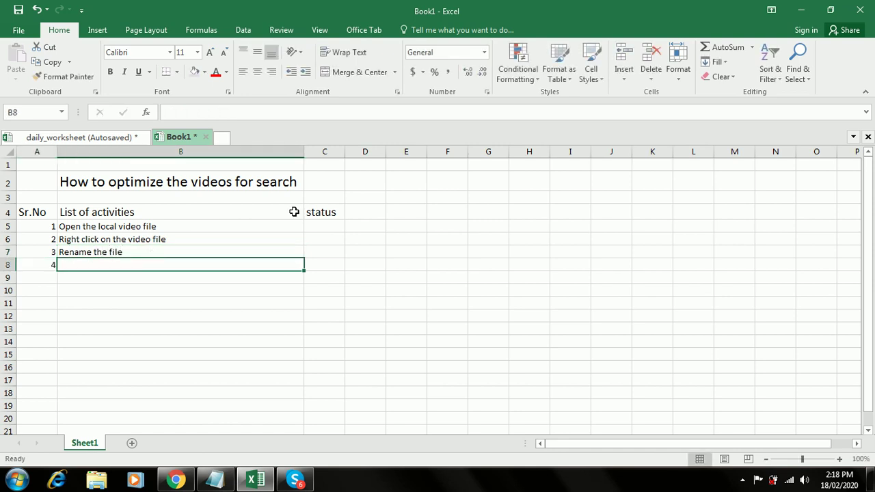
- Enter step 4 'Input the long tail keyword in Google search' in B8
left_click(801, 10)
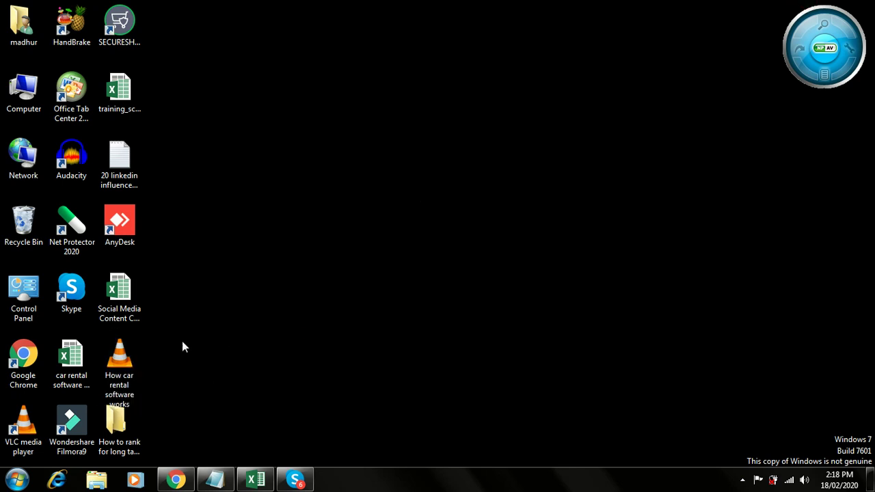
left_click(265, 477)
left_click(203, 343)
key("Up")
key("Up")
key("Up")
key("Up")
key("Up")
key("Up")
type("I")
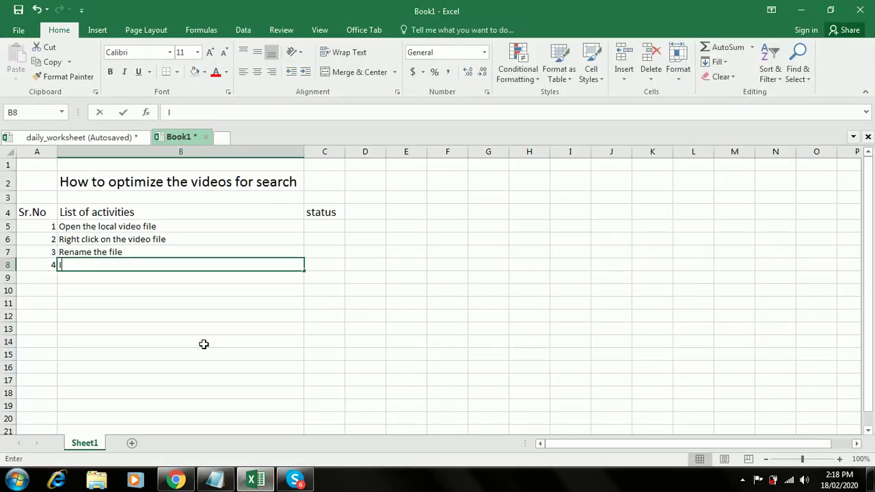
type("nput the l")
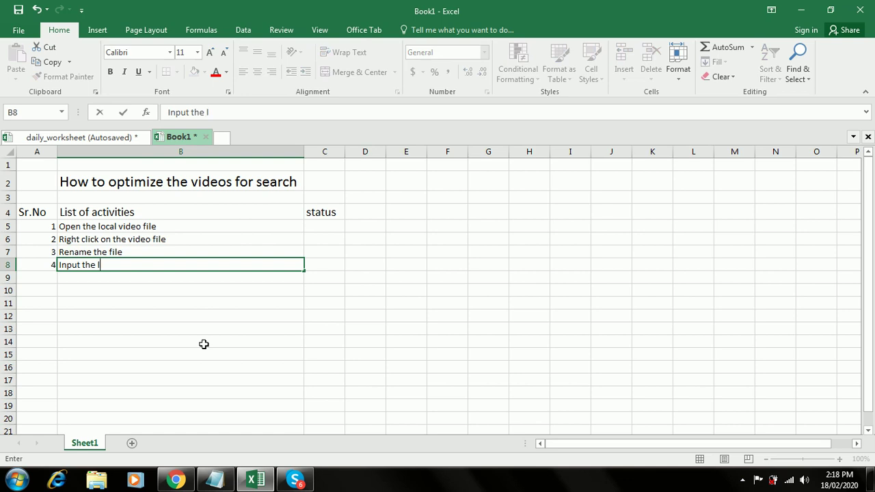
type("ong tail keywoir")
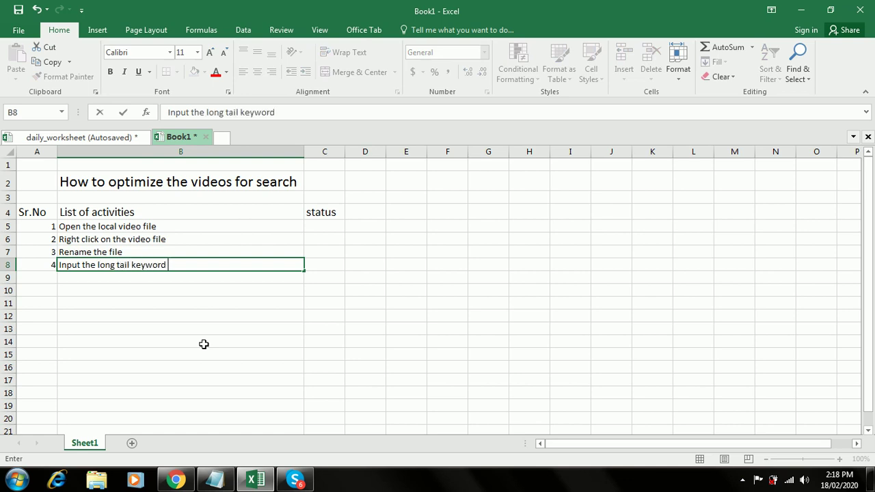
type("ogle search")
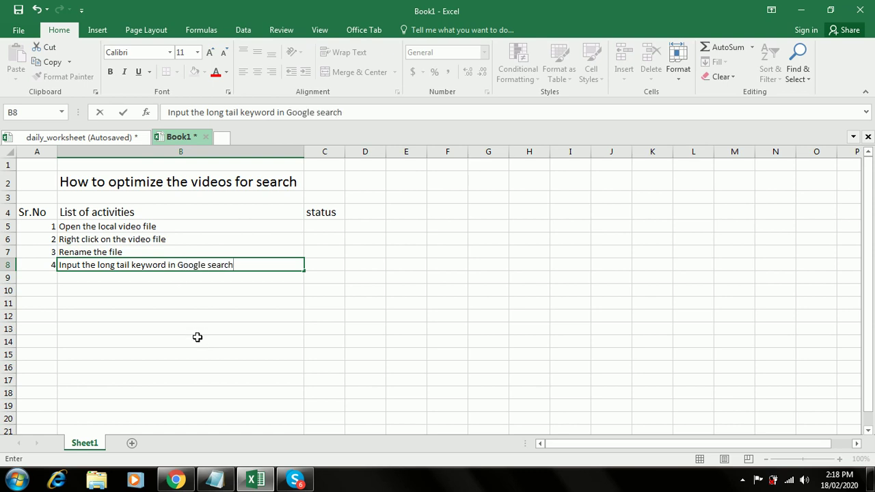
left_click(166, 275)
- Add the note '(to get more keyword ideas)' in B9 and number row 10 as 5
double_click(167, 276)
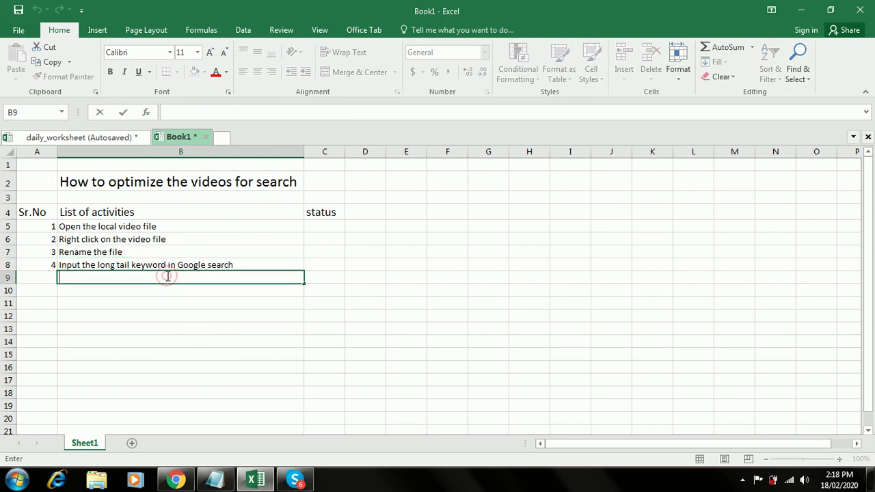
type("(to get more keyword idea")
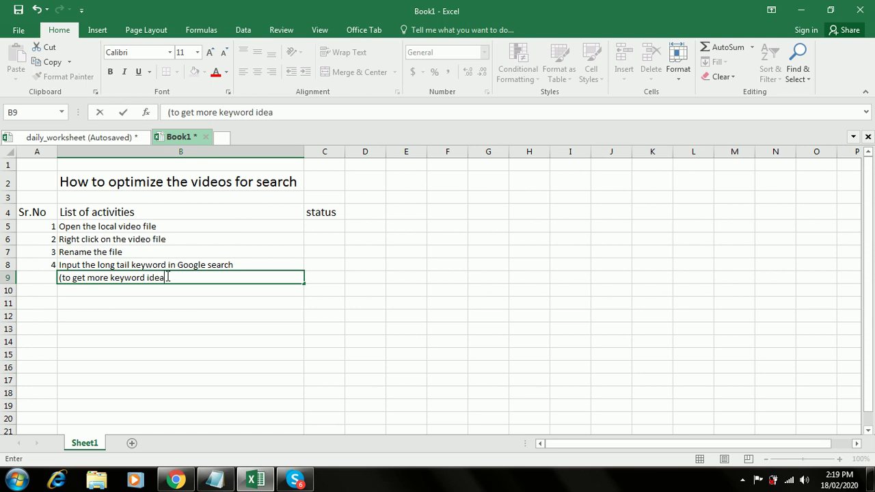
key("Return")
type("5")
key("Tab")
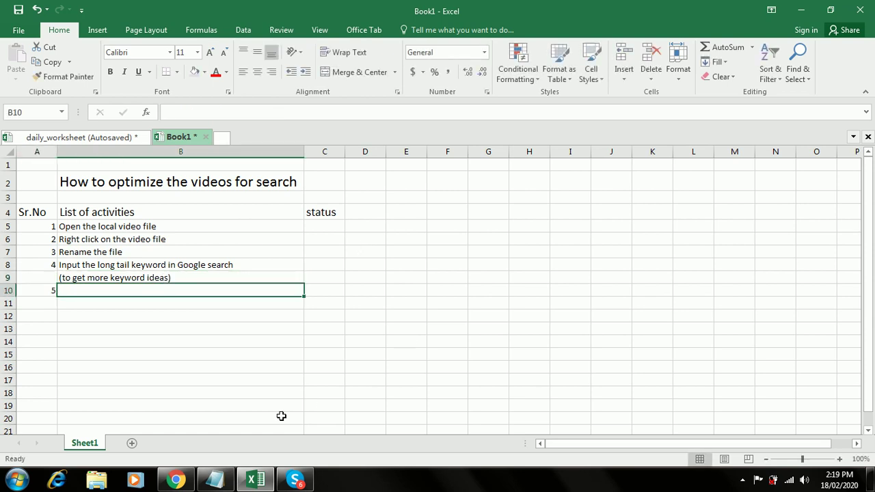
left_click(176, 479)
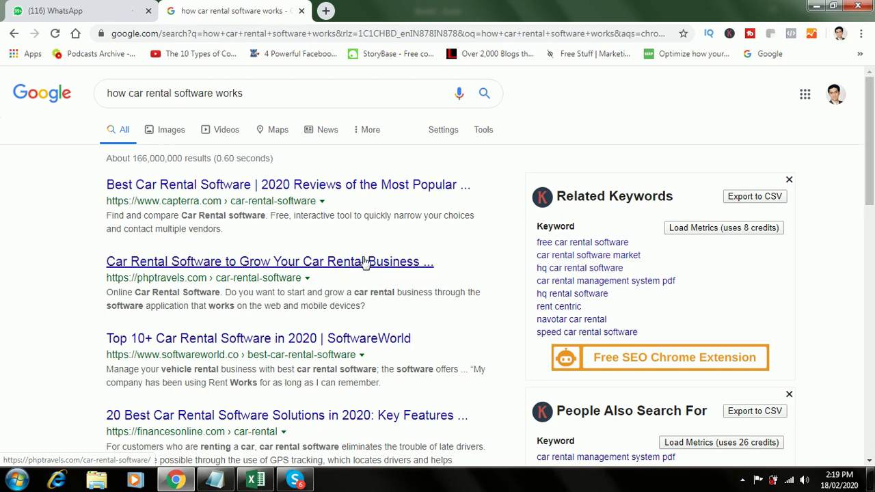
left_click(814, 8)
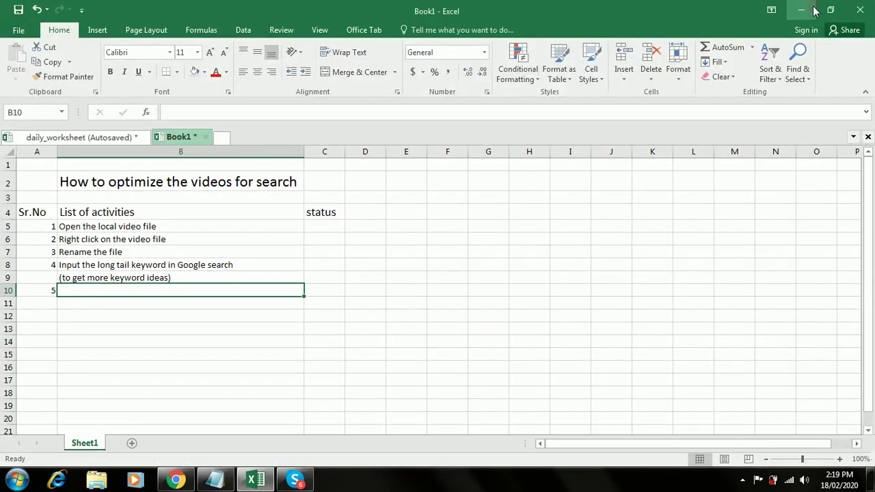
- Open the Properties of the car rental video on the desktop, then return to Excel
left_click(801, 9)
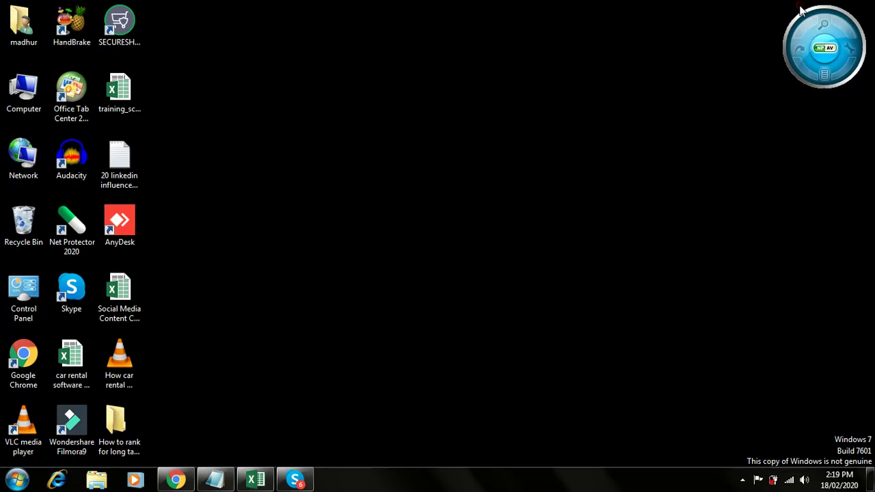
left_click(117, 372)
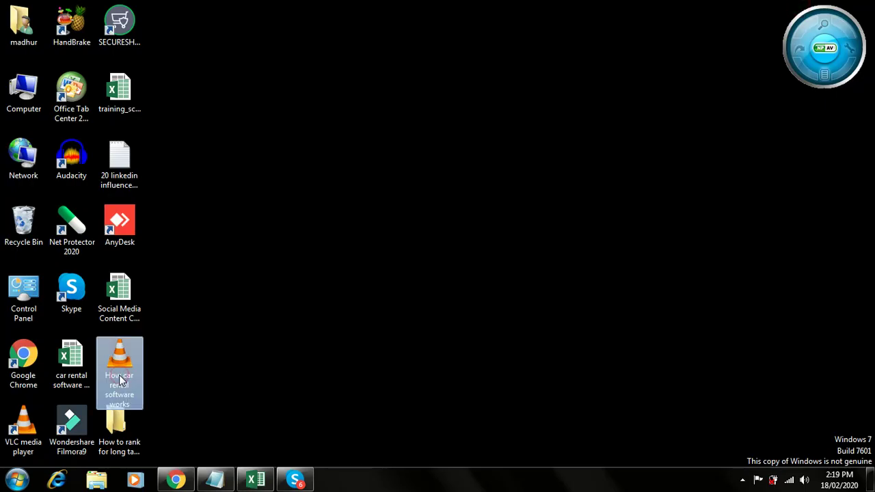
right_click(119, 377)
left_click(153, 365)
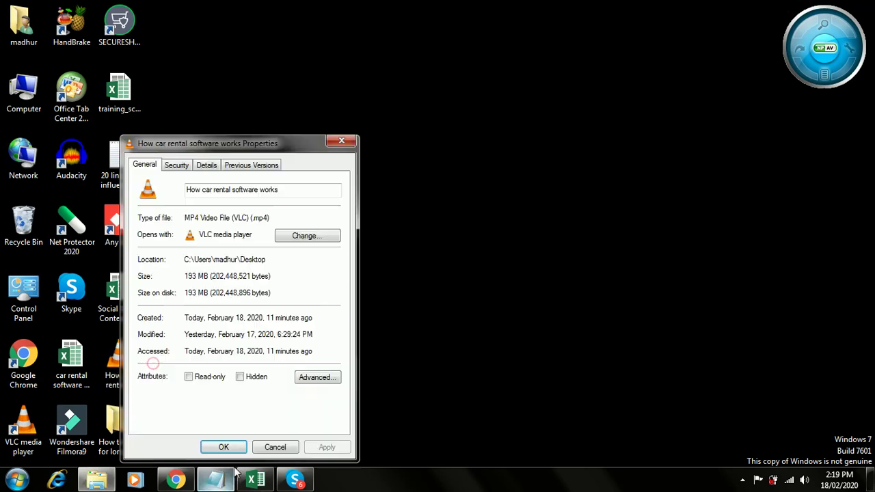
left_click(257, 480)
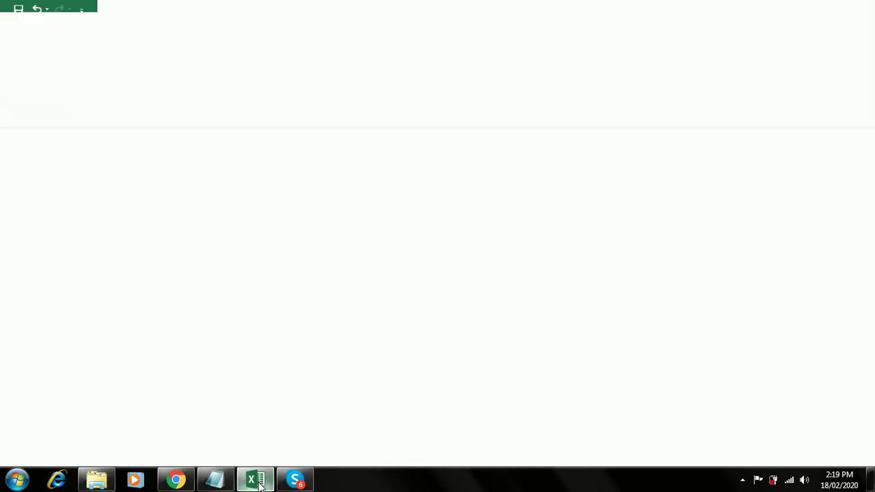
- Enter step 5 as 'Right click the file on your local machine' and 'Then click on properties' in B10–B11
double_click(152, 291)
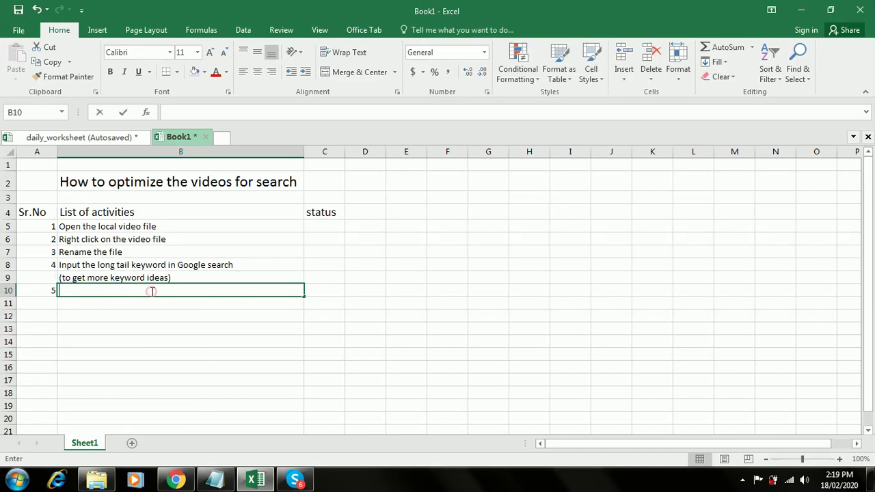
type("Right lcl")
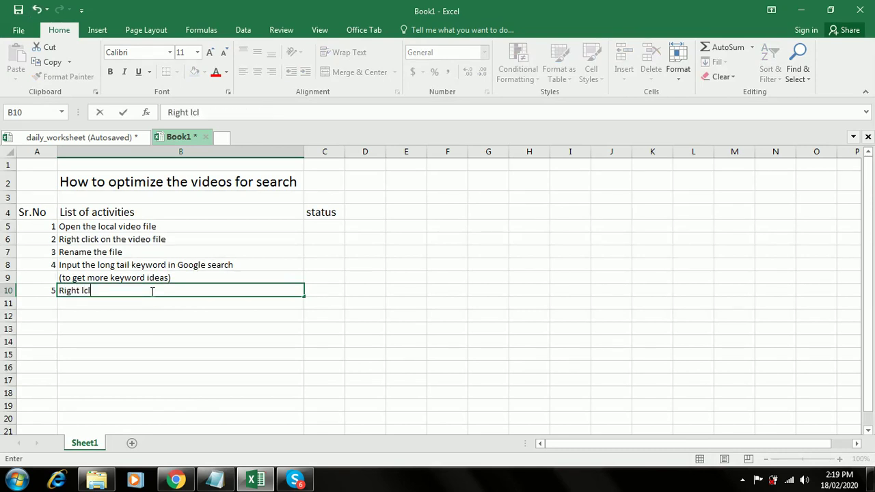
type("click the file on your ;l")
key("BackSpace")
key("BackSpace")
type("loc")
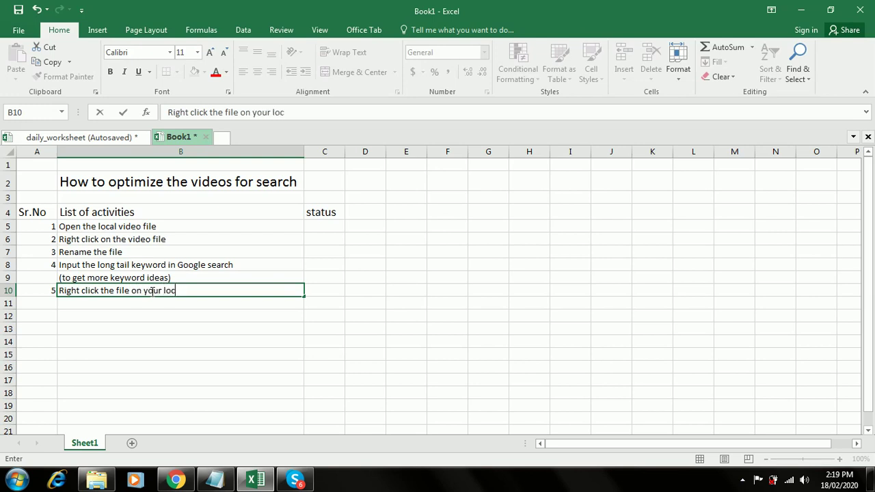
type("al machine")
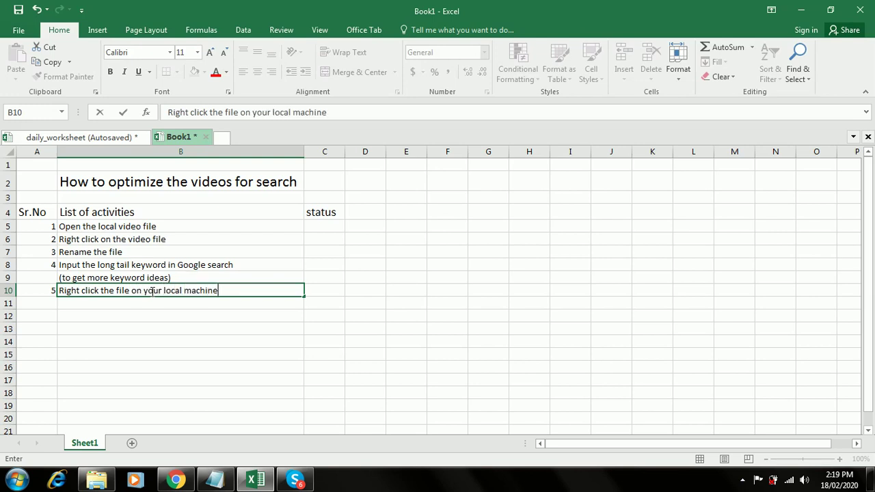
left_click(137, 305)
type("Then")
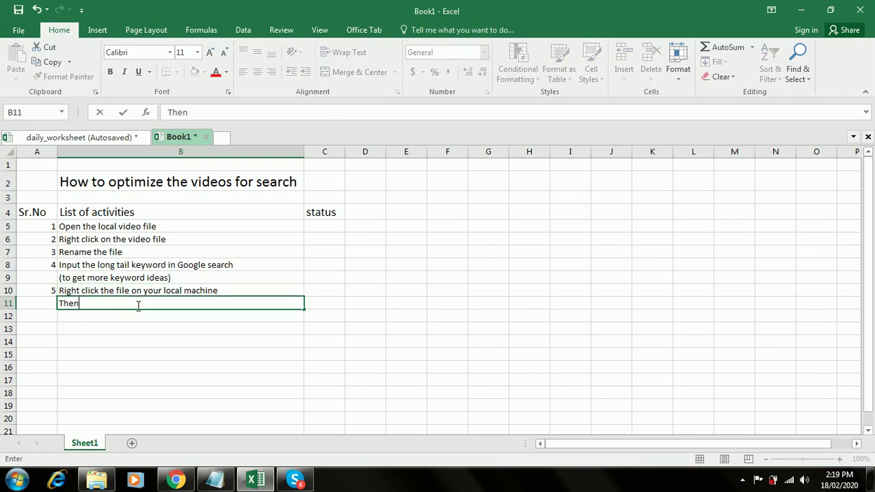
type(" click on properties")
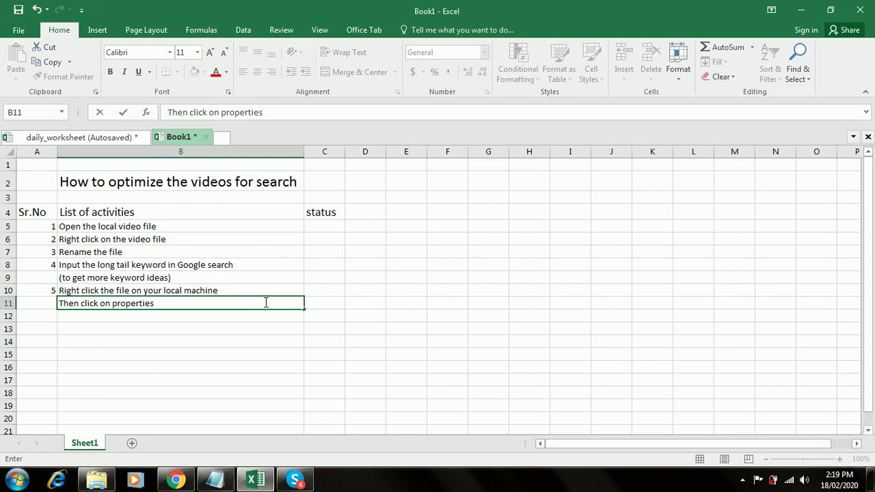
left_click(244, 323)
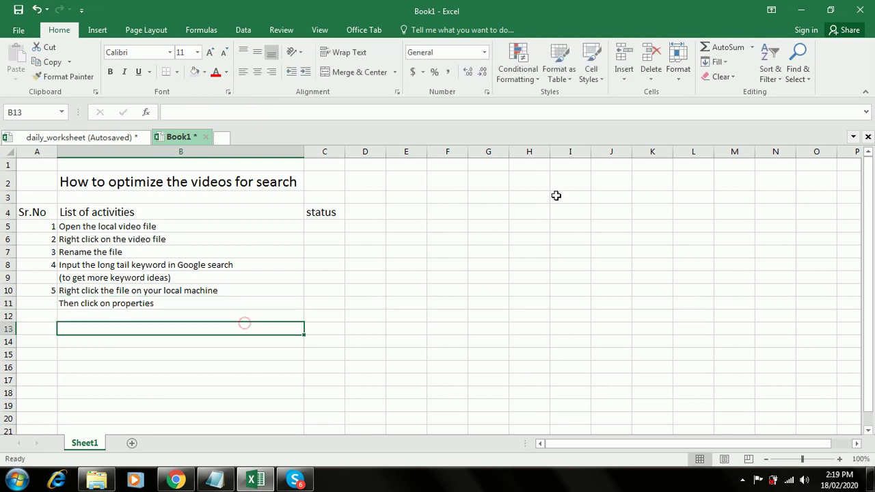
- Number row 12 as 6 with 'Click on details' in B12, then minimize Excel
left_click(803, 9)
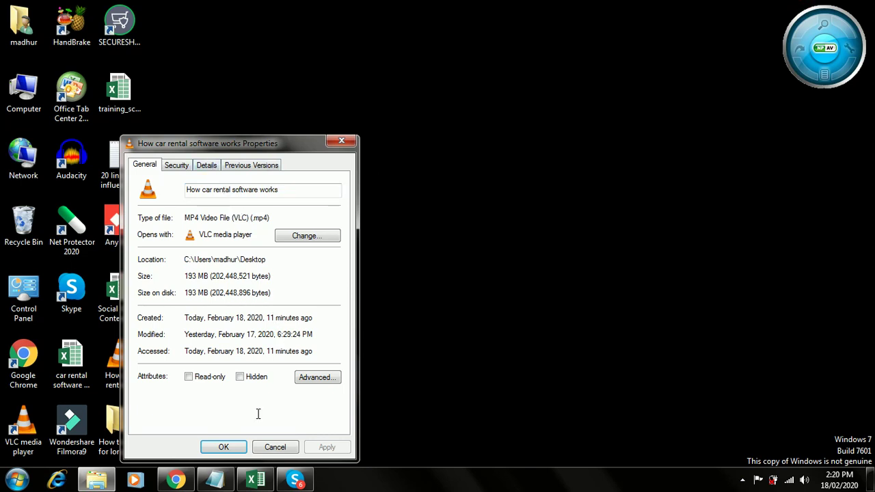
left_click(255, 480)
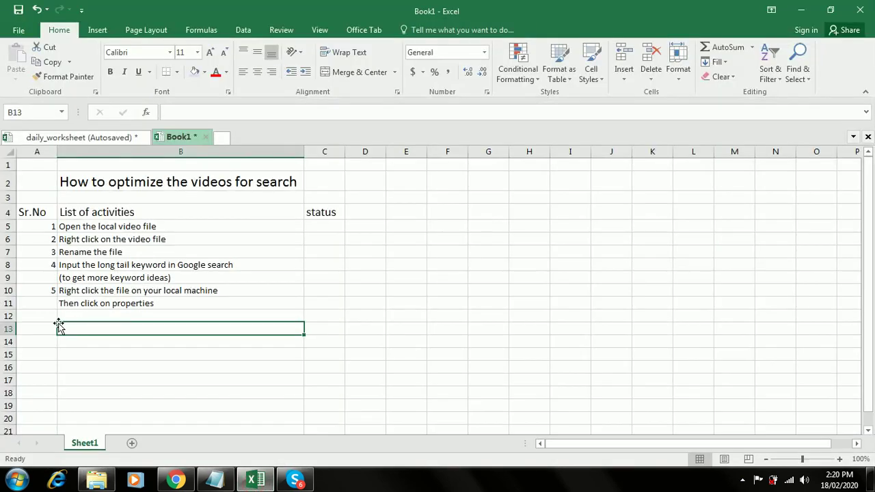
left_click(52, 316)
type("6")
key("Tab")
type("Click on details")
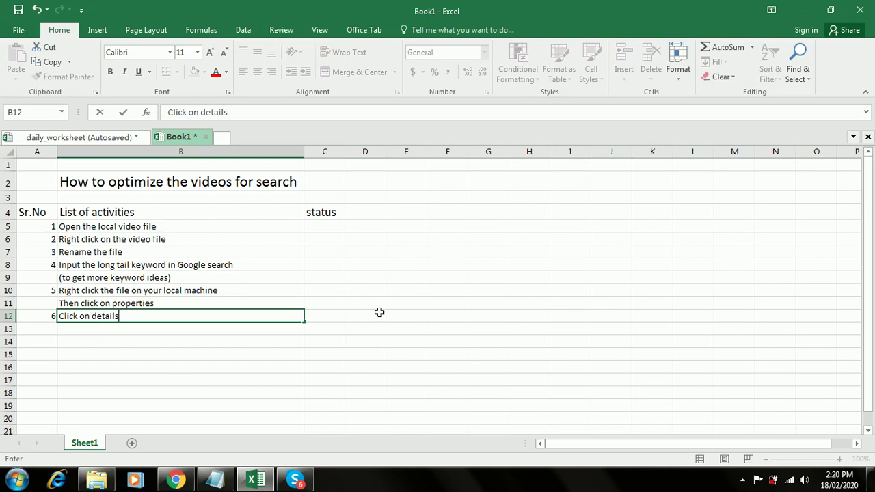
left_click(449, 333)
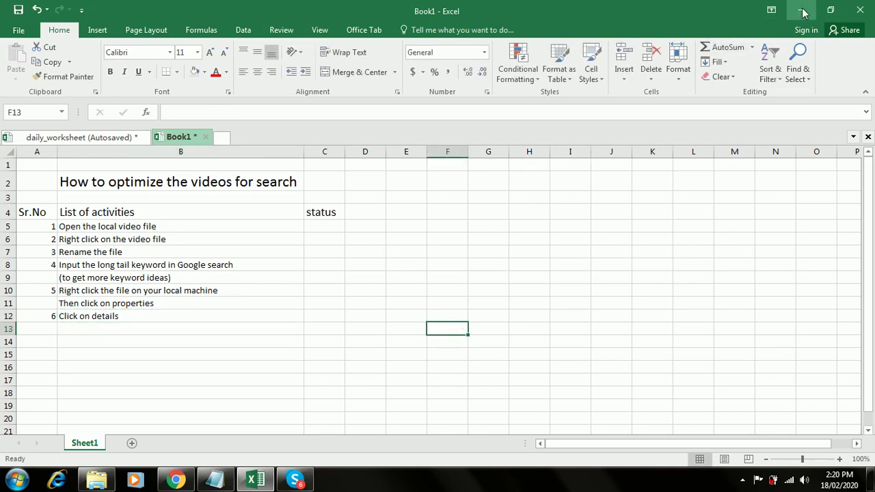
left_click(801, 11)
- Copy the file name and paste it as the video's Title on the Details tab
left_click(285, 189)
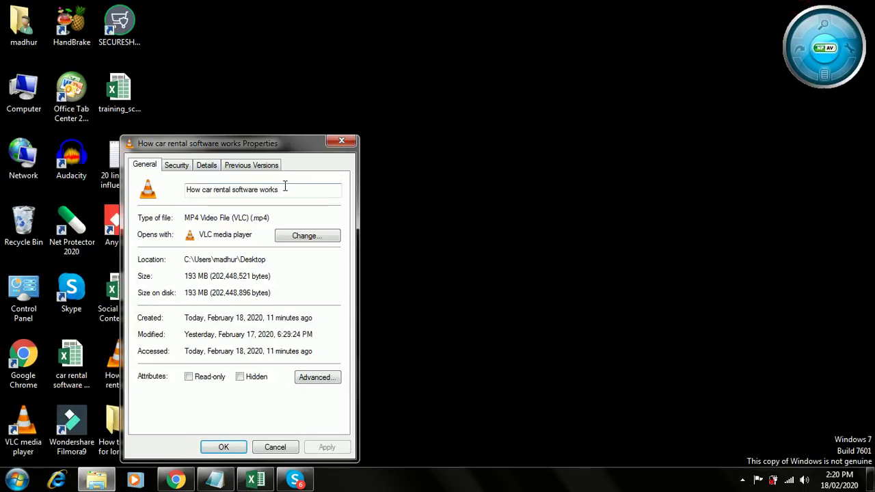
triple_click(285, 190)
key("ctrl+c")
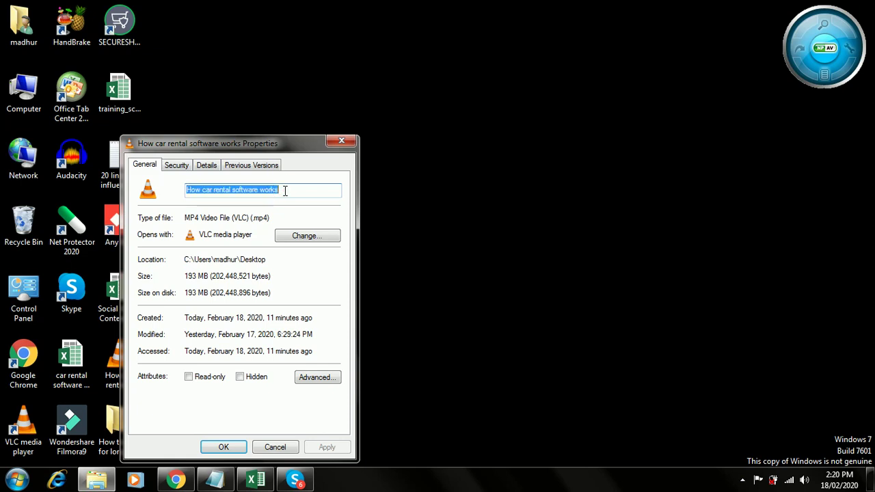
left_click(209, 165)
left_click(241, 214)
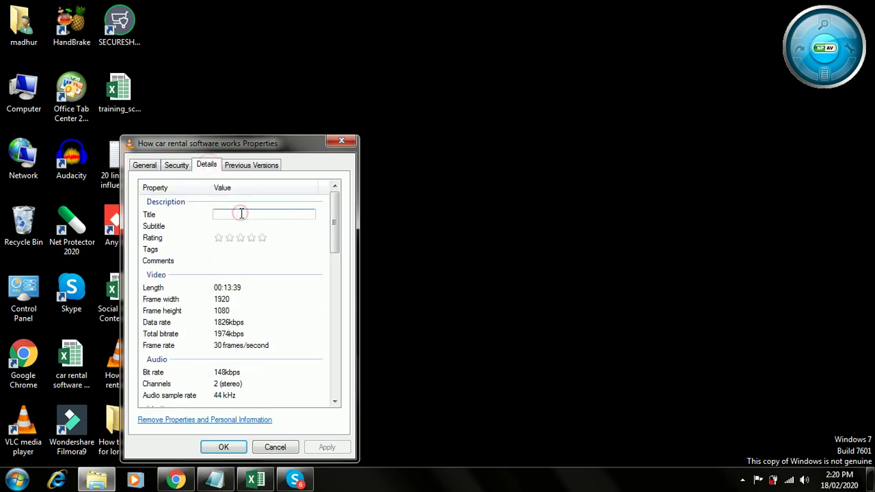
key("ctrl+v")
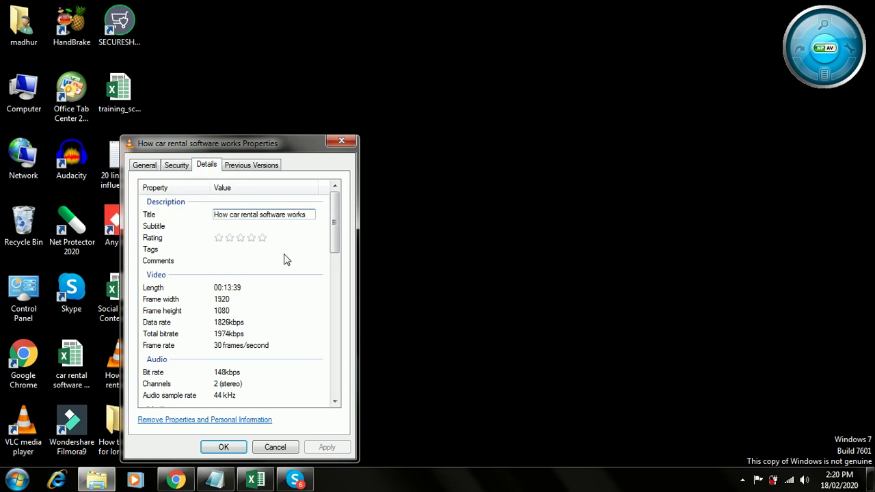
key("Return")
- Give the video a five-star rating, then return to Excel
left_click(220, 244)
left_click(228, 242)
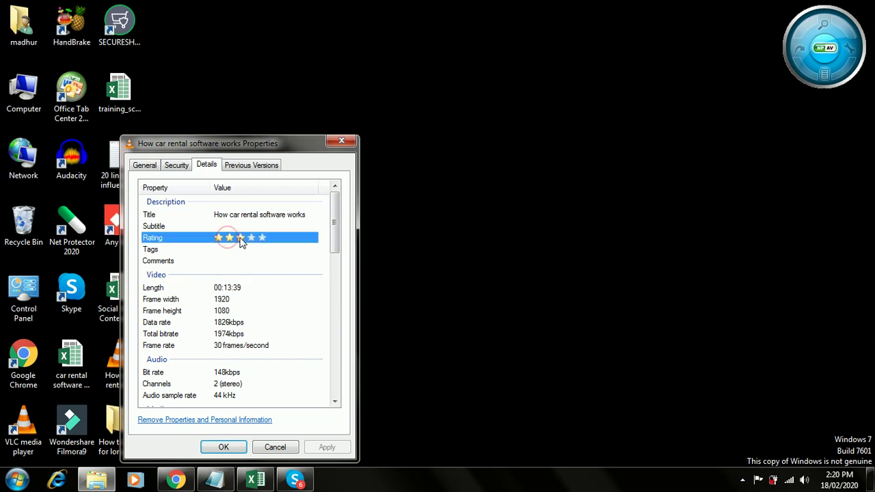
left_click(240, 243)
left_click(252, 241)
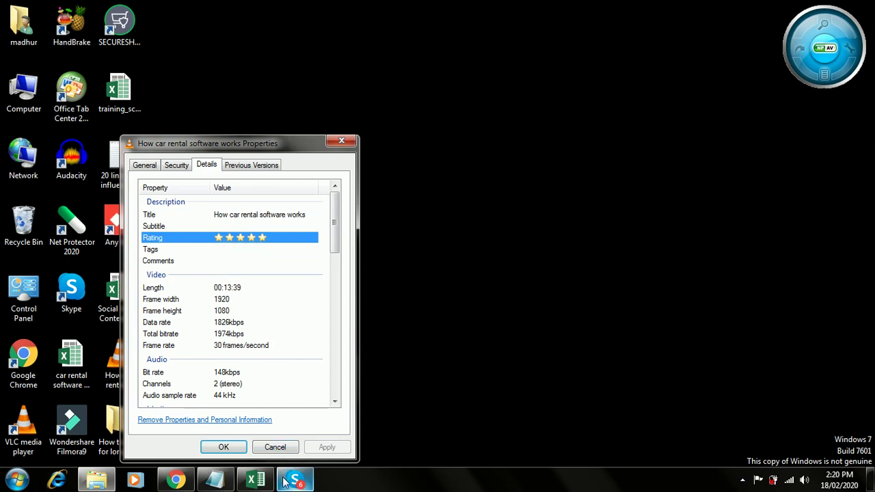
left_click(254, 481)
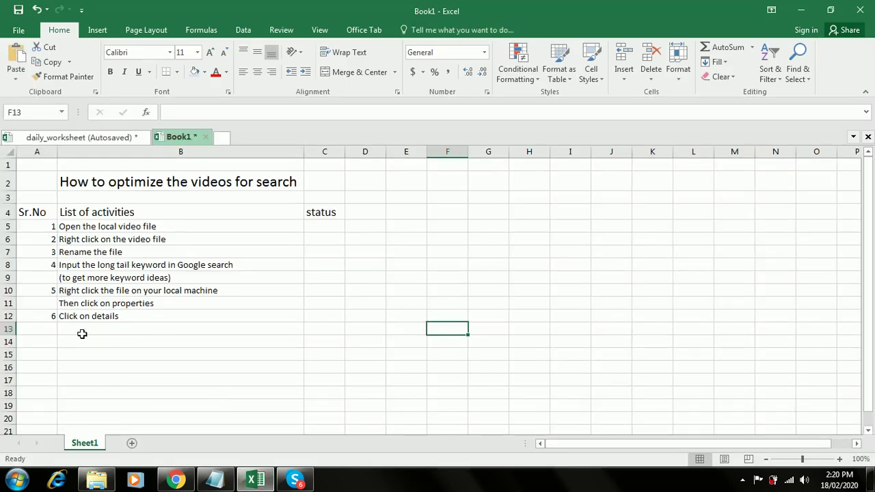
- Enter 7 in A13 and 'Add title, add tags' in B13, then minimize Excel
left_click(46, 331)
type("7")
key("Tab")
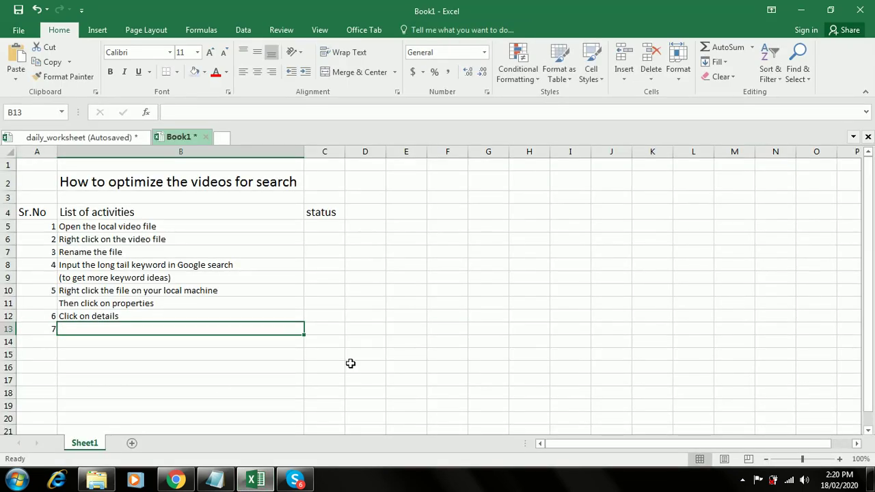
type("Add title")
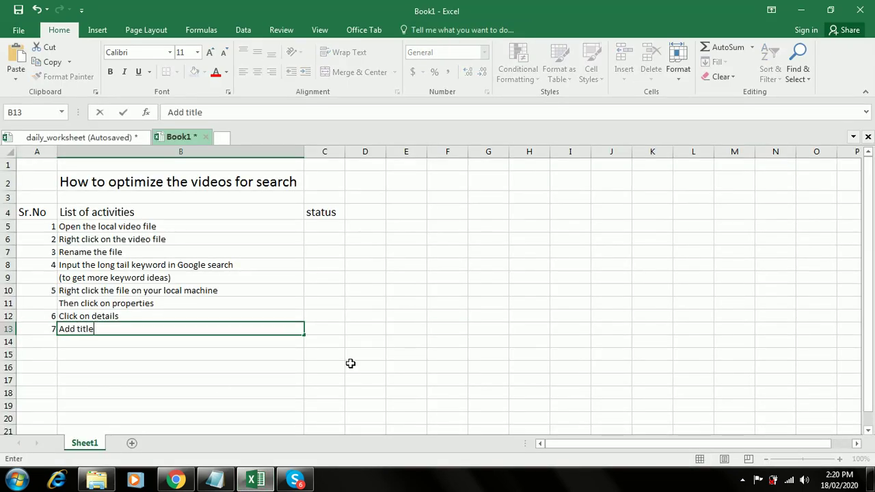
type(", add tags")
left_click(374, 367)
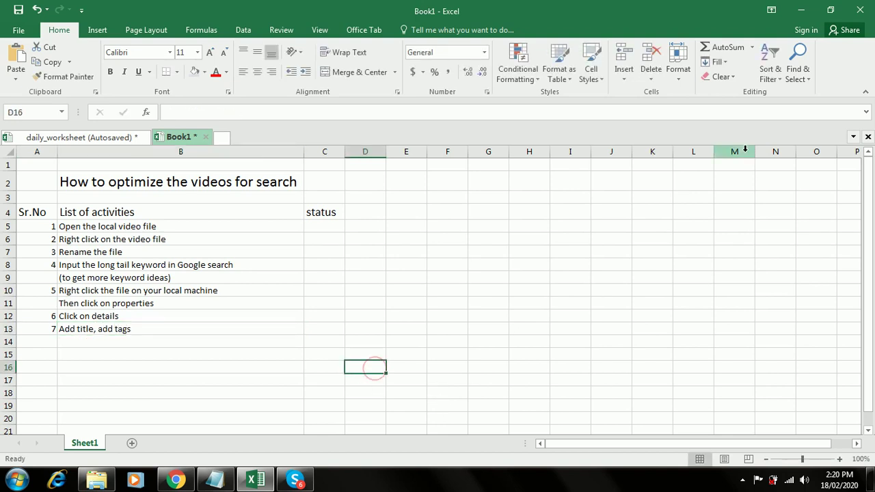
left_click(805, 10)
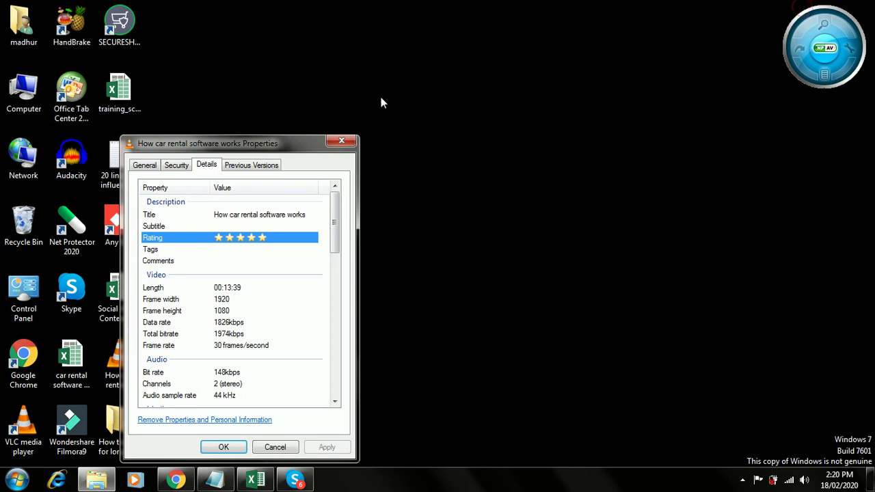
- Extend B13 to read 'Add title, add tags, give 5 star rating', then minimize Excel
left_click(255, 479)
double_click(198, 325)
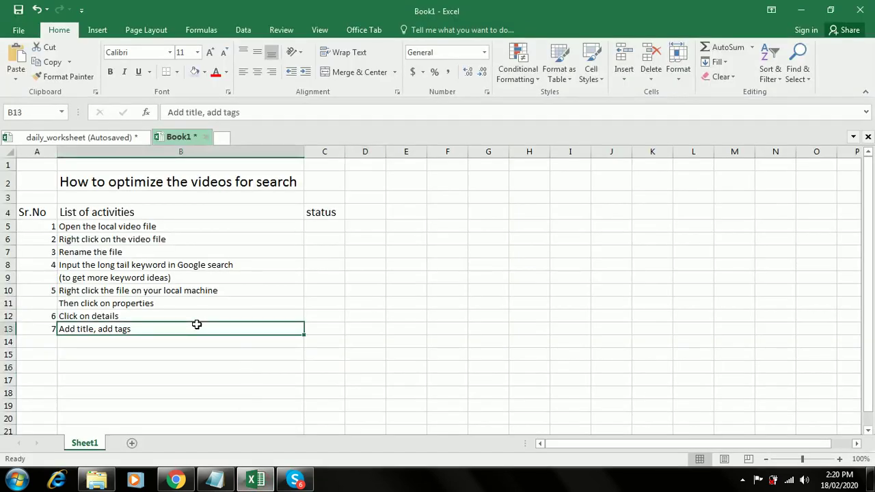
type(", give 5 star")
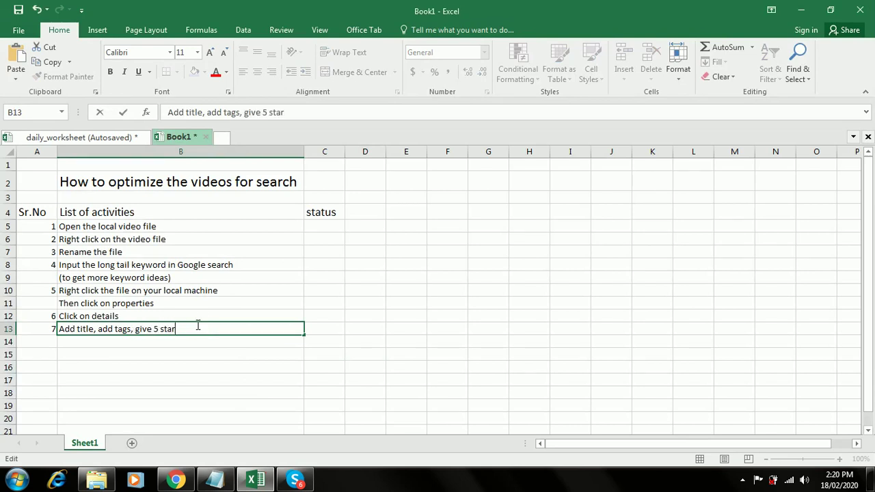
type(" rating")
left_click(324, 366)
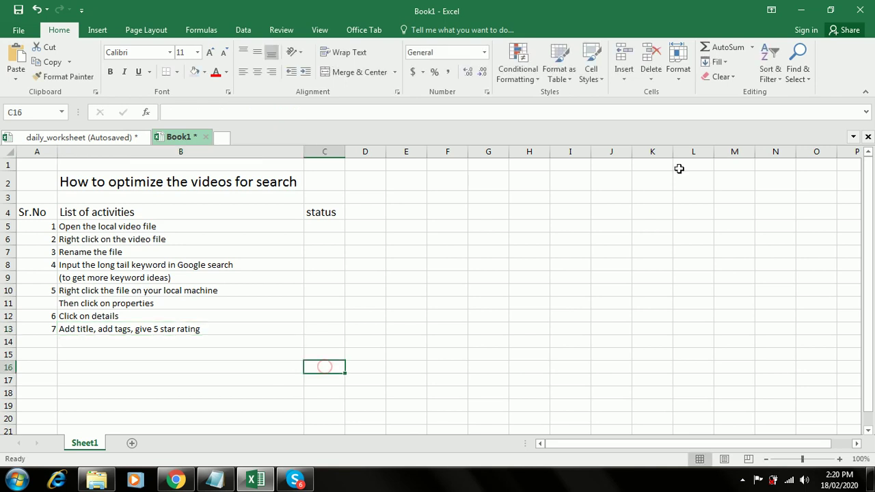
left_click(801, 12)
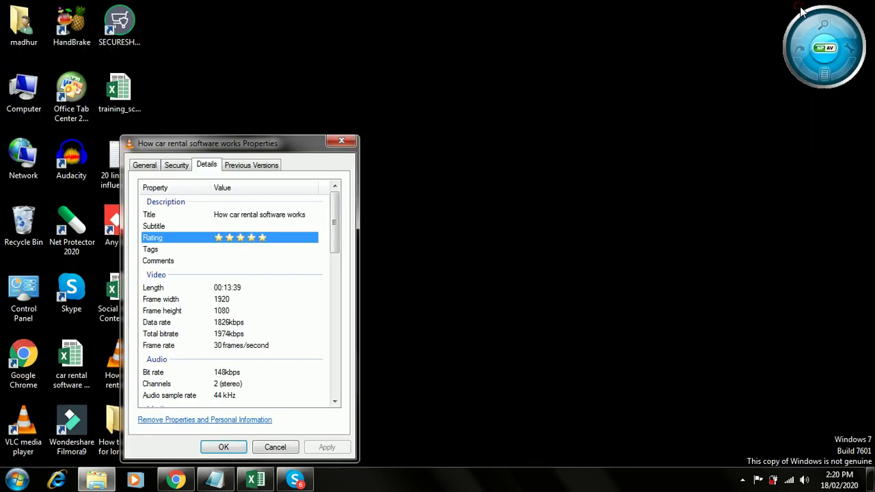
- Enter tags 'how car rental software works' and 'car rental software to grow your car rental business' for the video
left_click(257, 249)
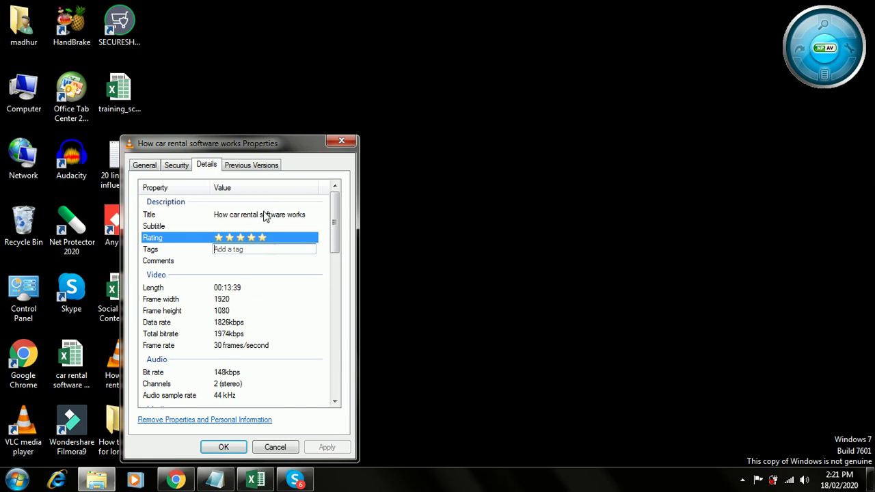
type("how car rental software works")
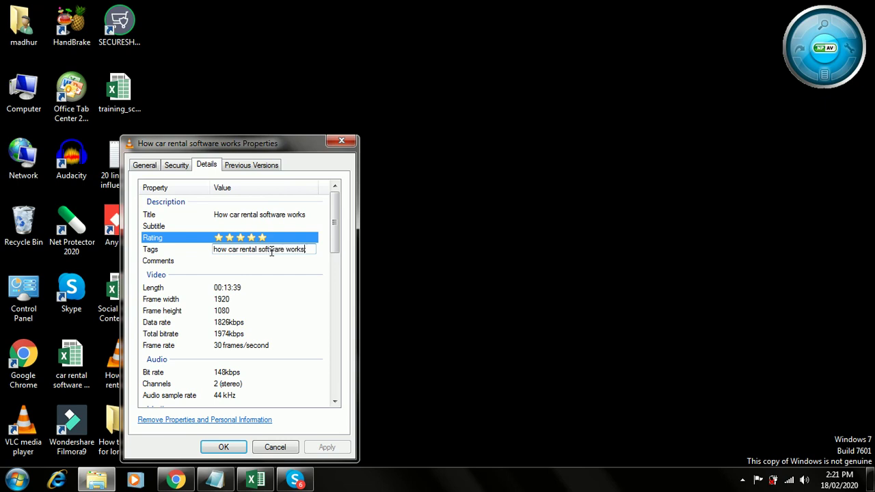
left_click(176, 479)
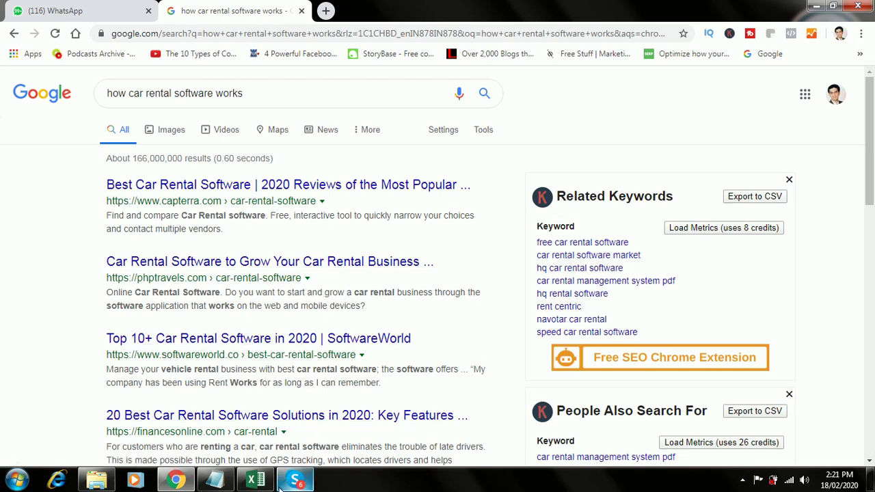
left_click(816, 7)
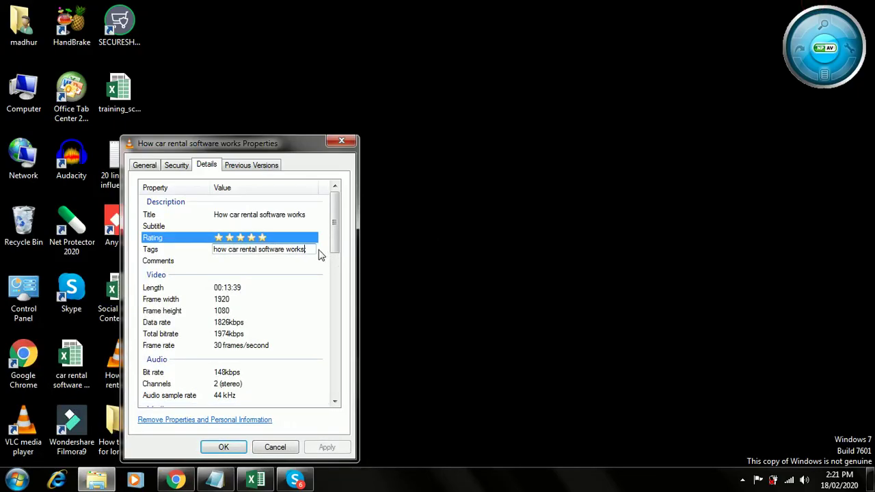
type("car ren")
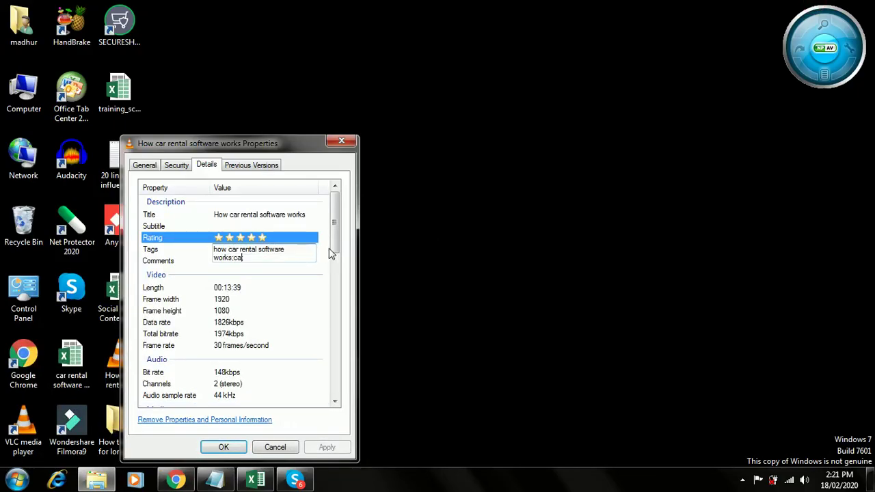
type("tal software to grow your car rental business;")
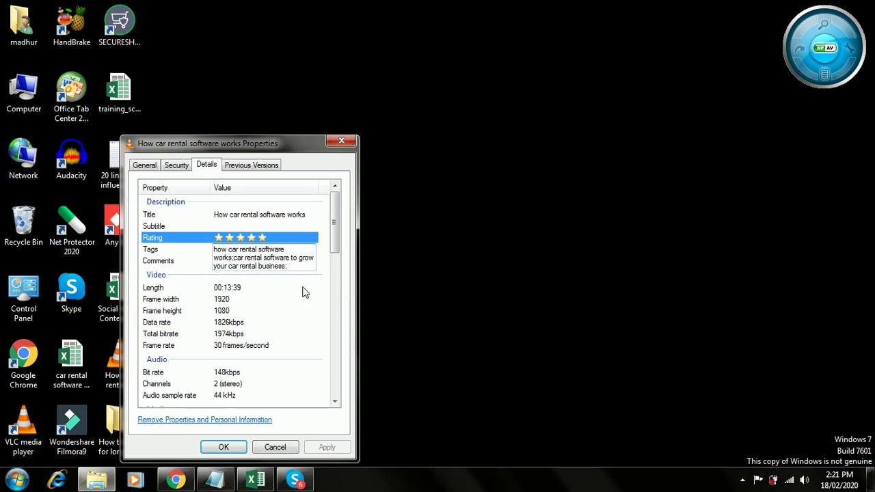
left_click(315, 290)
left_click(280, 260)
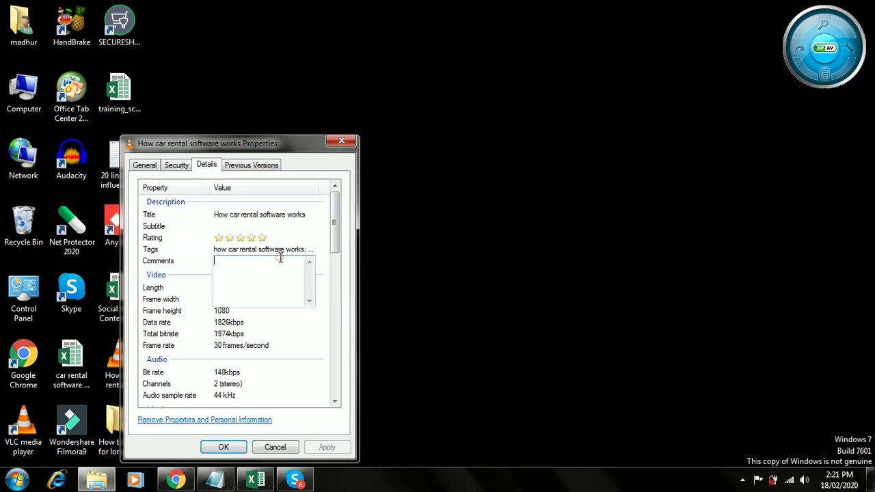
left_click(259, 484)
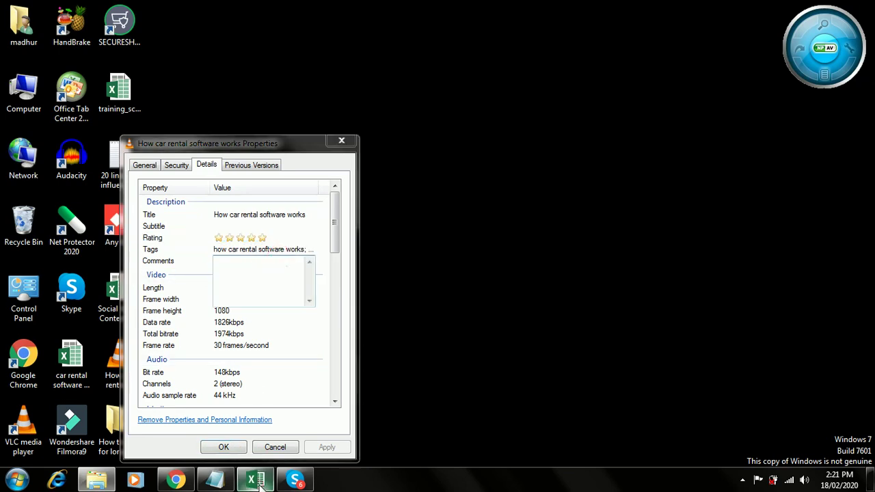
- Enter step 8 'Add comments' in row 14 of the checklist
key("Up")
key("Up")
type("8")
key("Tab")
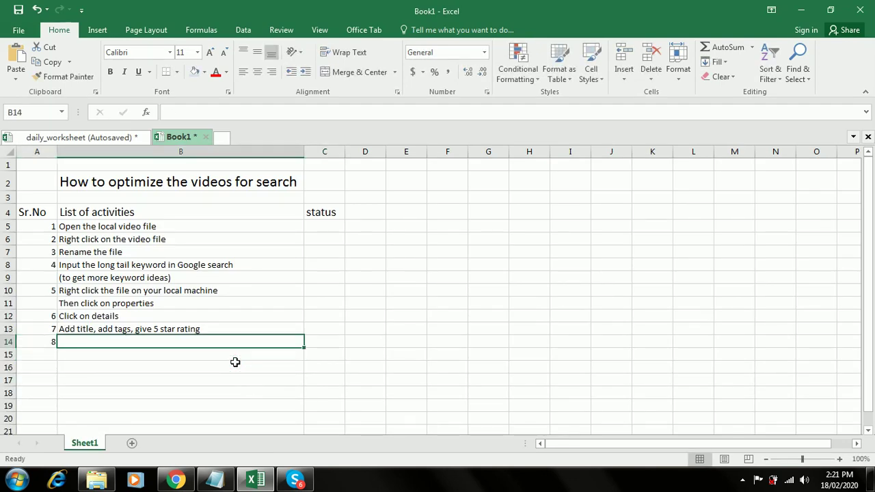
type("Add comments")
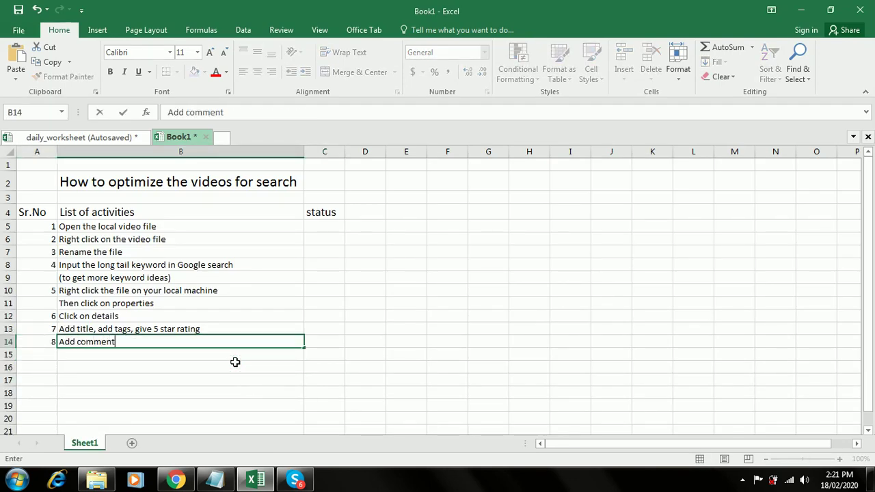
left_click(323, 403)
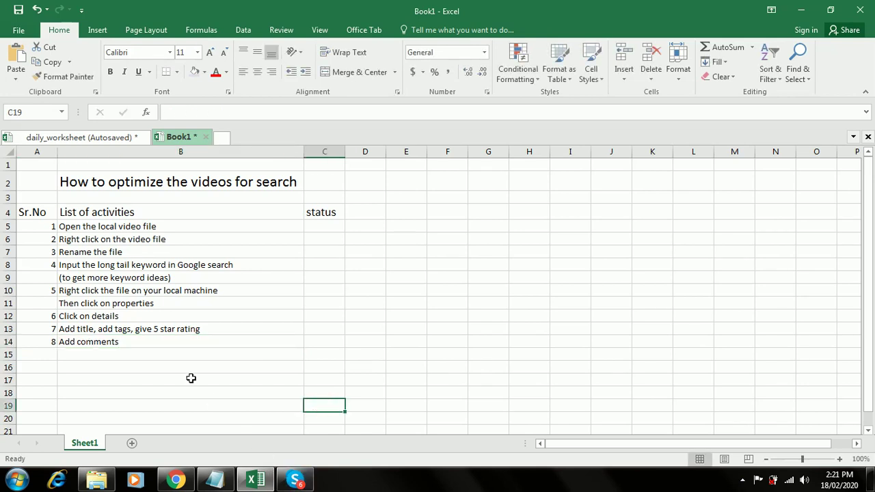
- Add the notes 'Comments should be CTA' and 'Call to action' beneath step 8
left_click(167, 356)
type("Co")
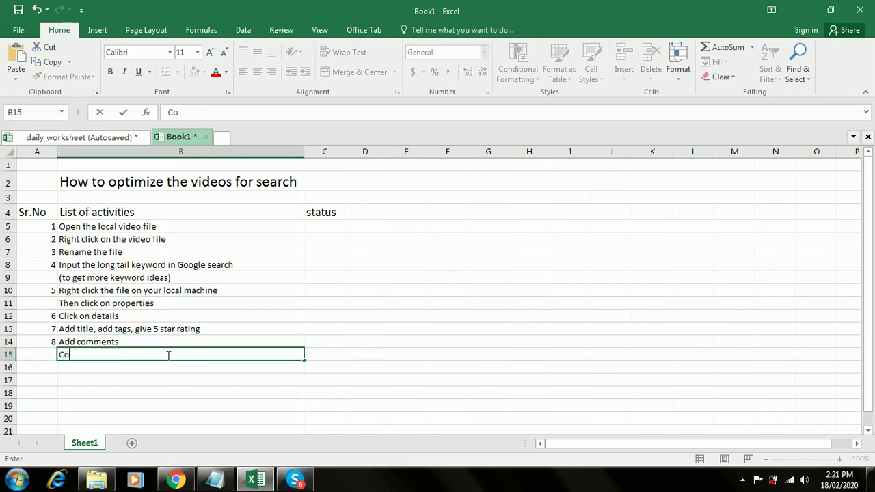
type("mments shou")
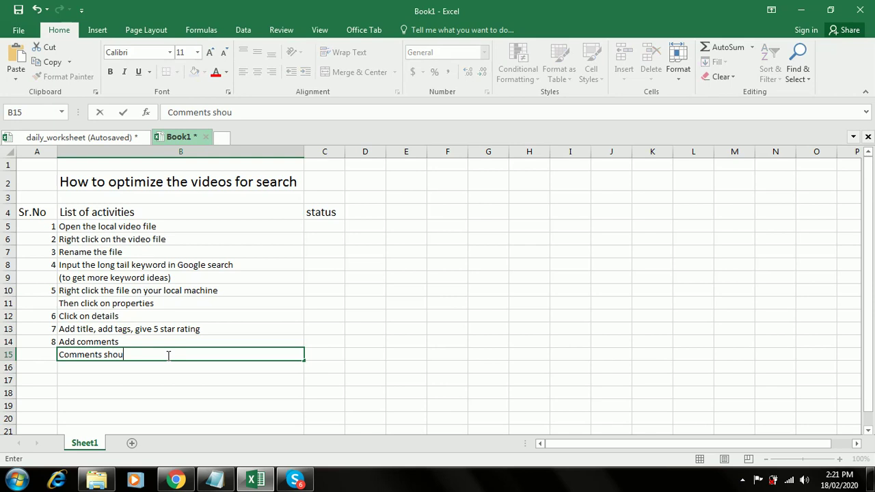
type("ld be CTA")
key("Return")
type("Call")
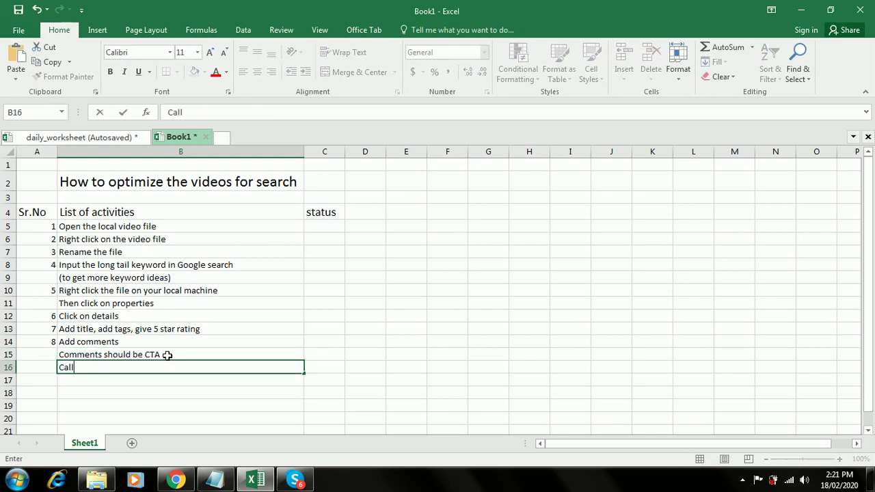
type(" to action")
key("Return")
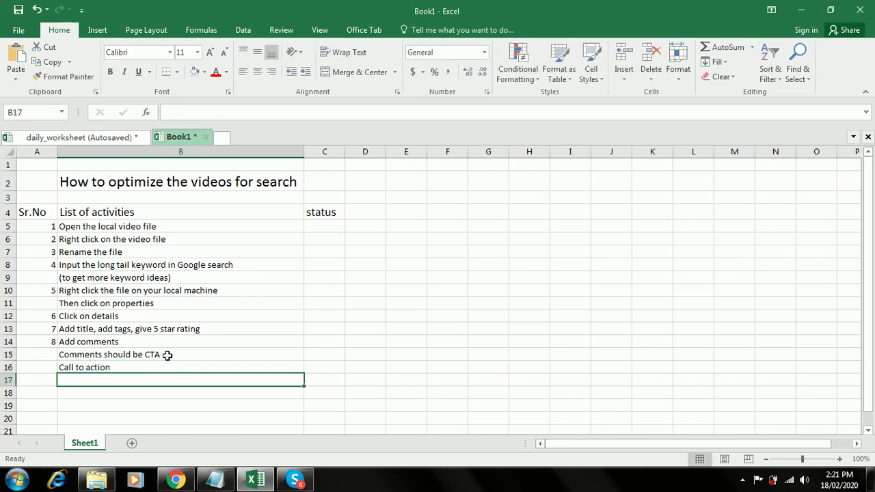
left_click(801, 10)
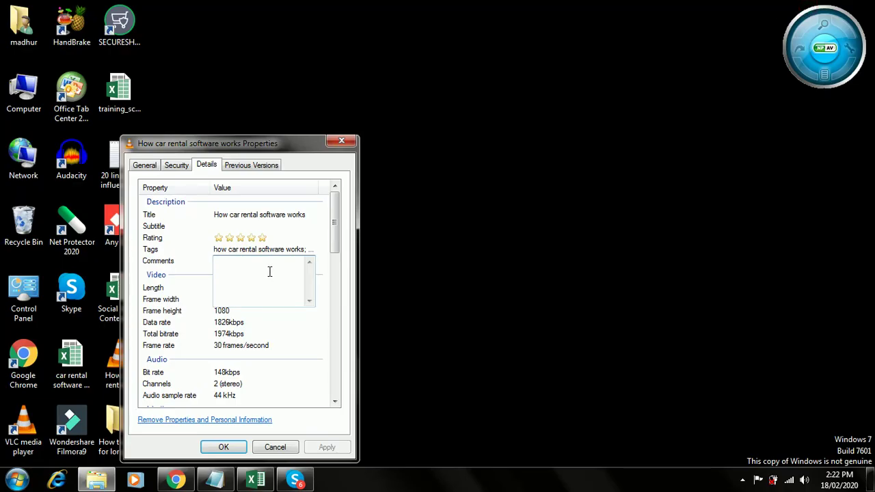
- Set the video's comment to 'Get your Free Demo at fleetroot.com' and rate it five stars
type("your Free Demo at fleet")
type("root...")
left_click(324, 326)
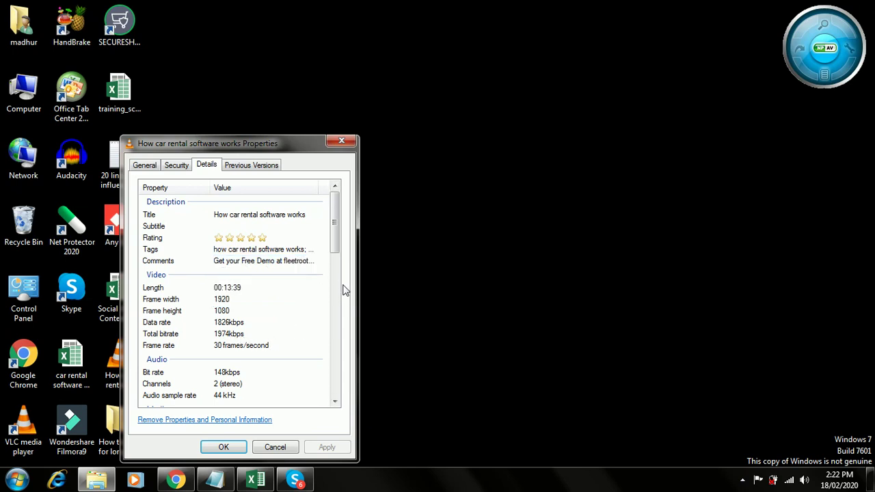
left_click(251, 240)
left_click(262, 237)
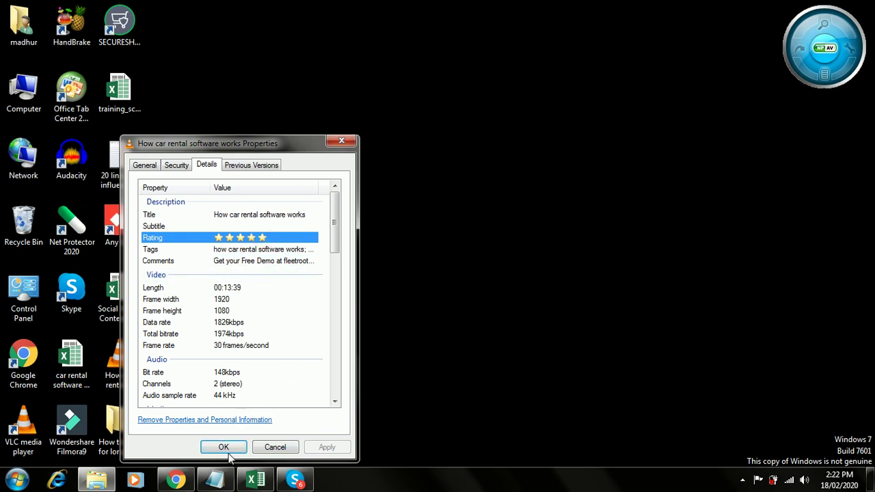
left_click(257, 482)
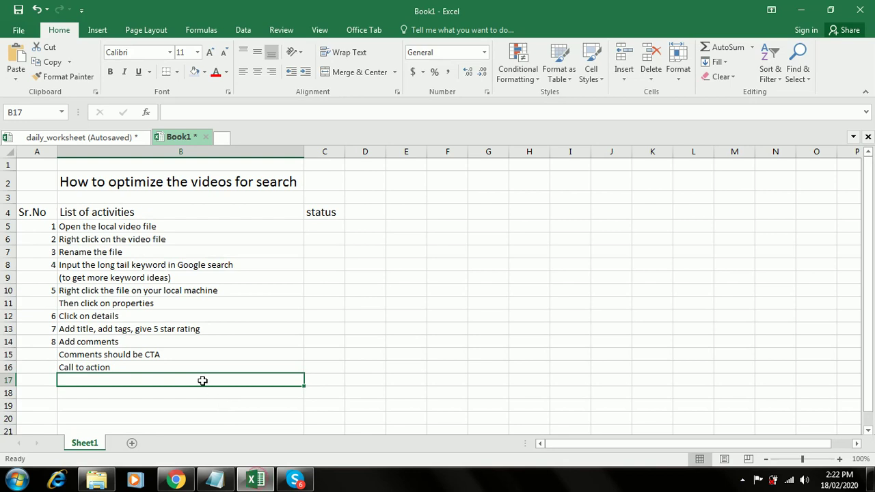
- Enter step 9 'Click on ok' in row 17 of the checklist
key("Up")
key("Down")
key("Left")
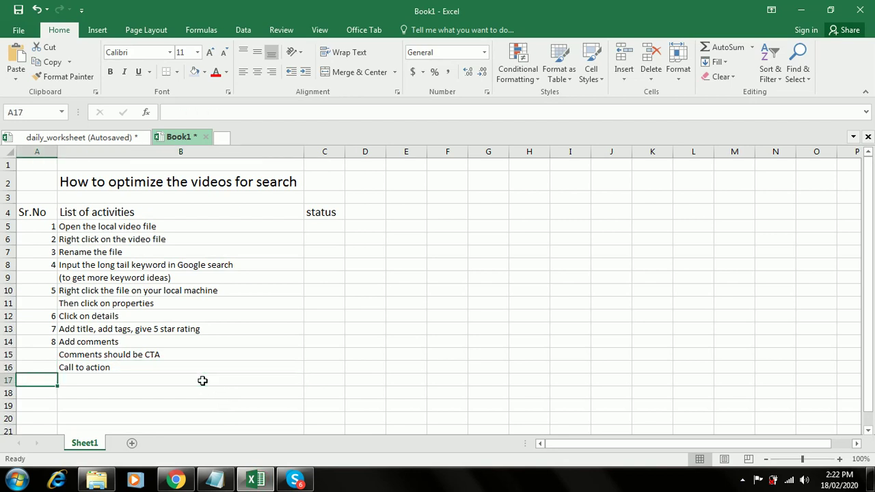
type("9")
key("Tab")
type("Click on details")
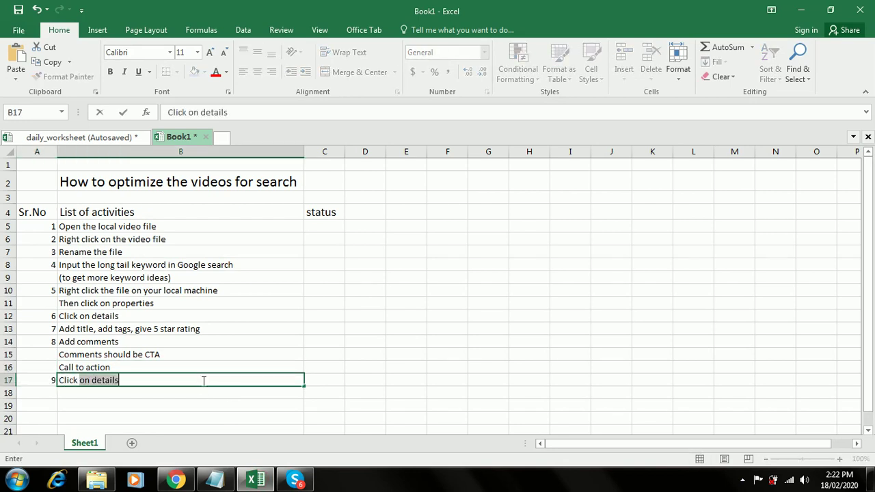
type("ok")
key("Down")
- Add the closing line 'Your video file is optimized' in B18
key("Left")
key("Right")
type("Your video fil")
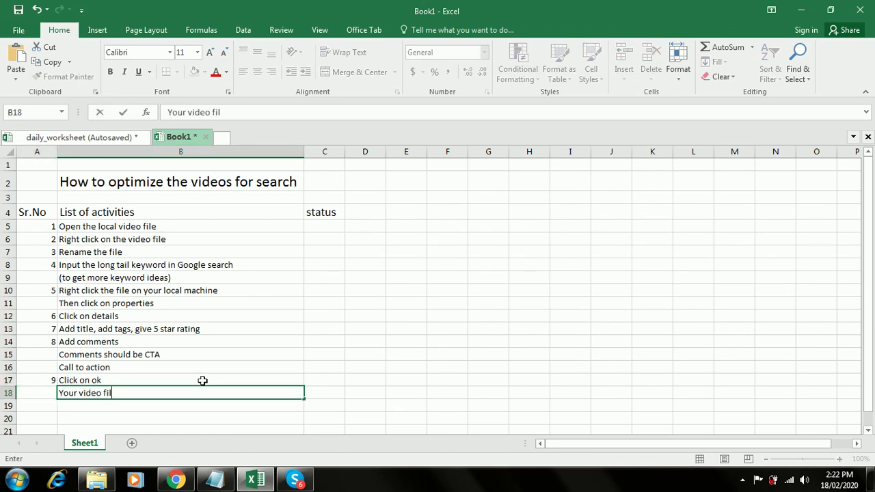
type("e is optimized")
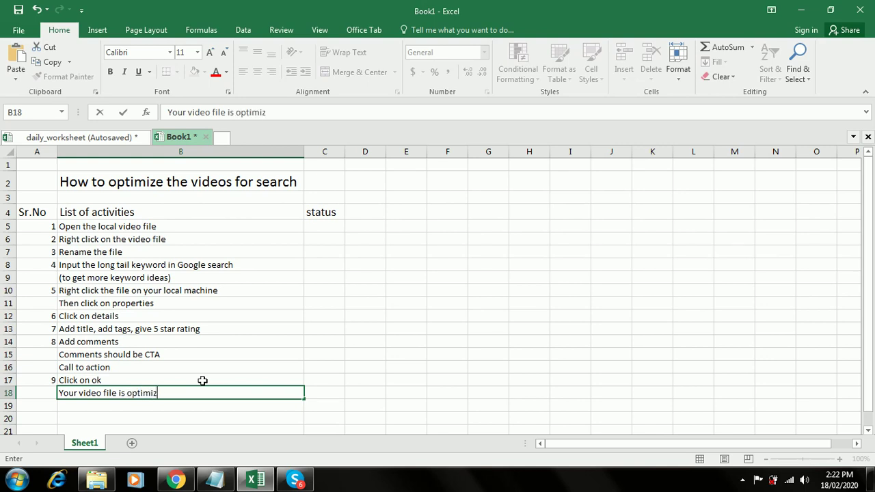
left_click(501, 299)
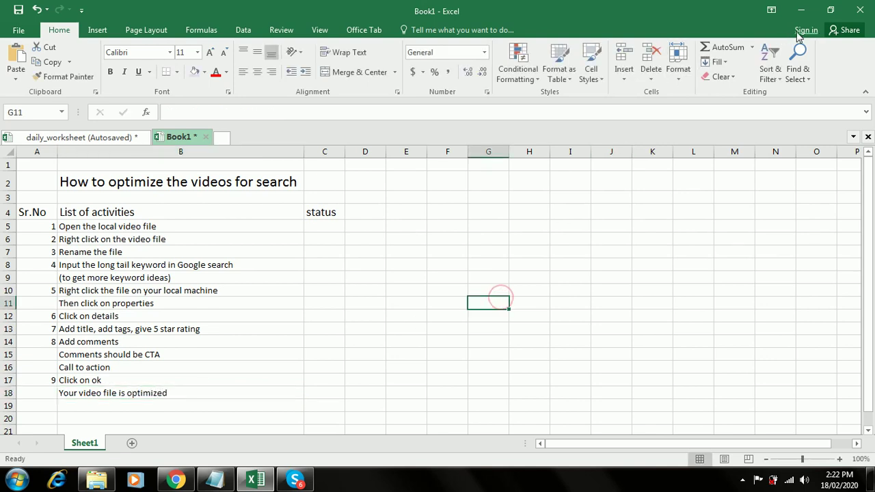
left_click(801, 10)
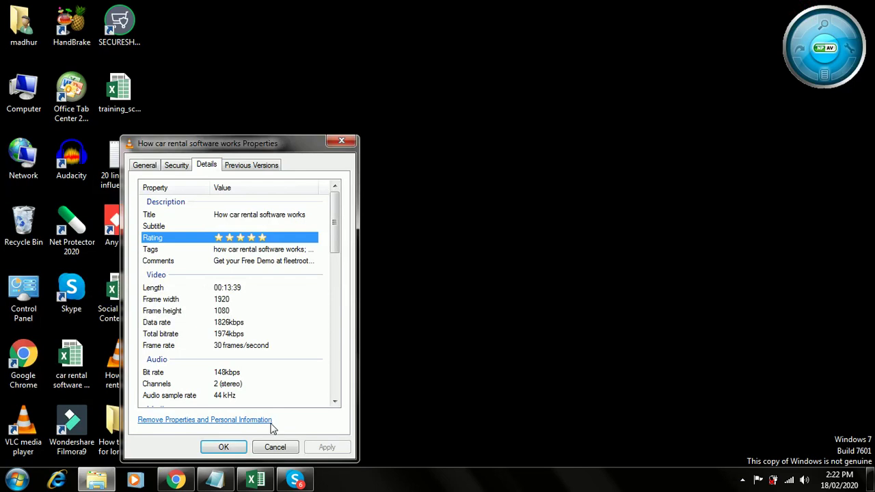
- Save the video's properties, then reopen its Details to confirm title, tags and comment
left_click(231, 445)
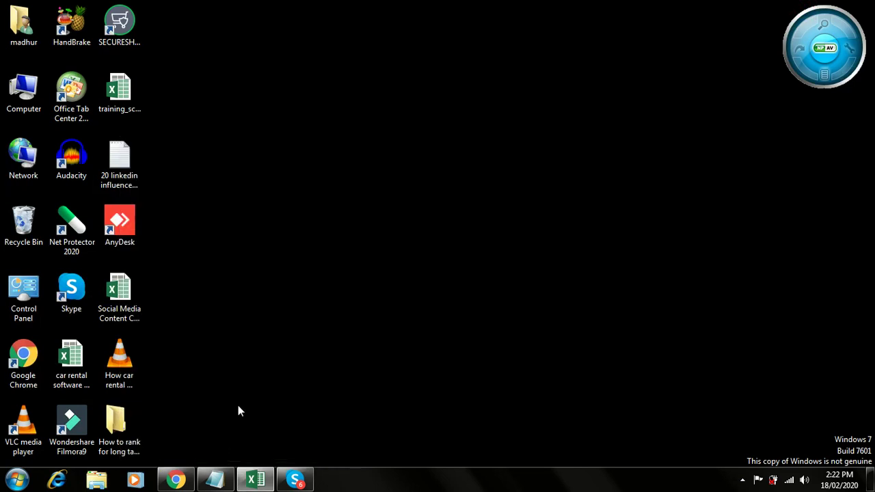
right_click(115, 387)
left_click(148, 371)
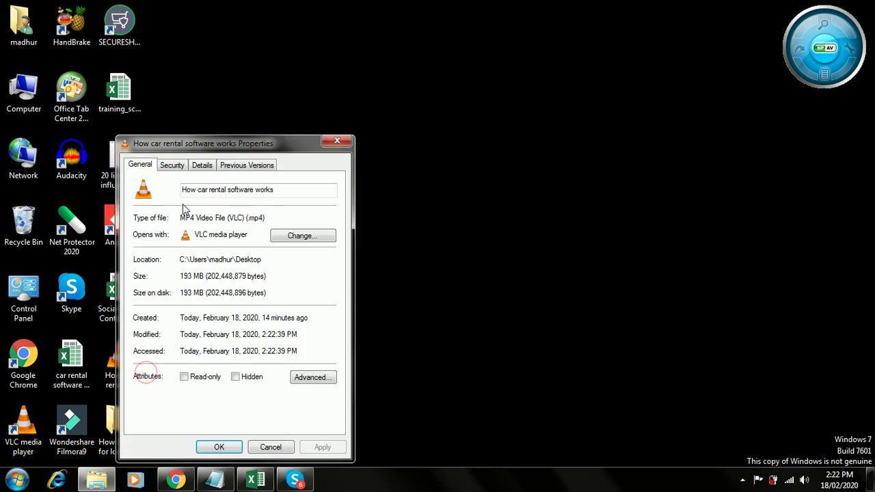
left_click(202, 166)
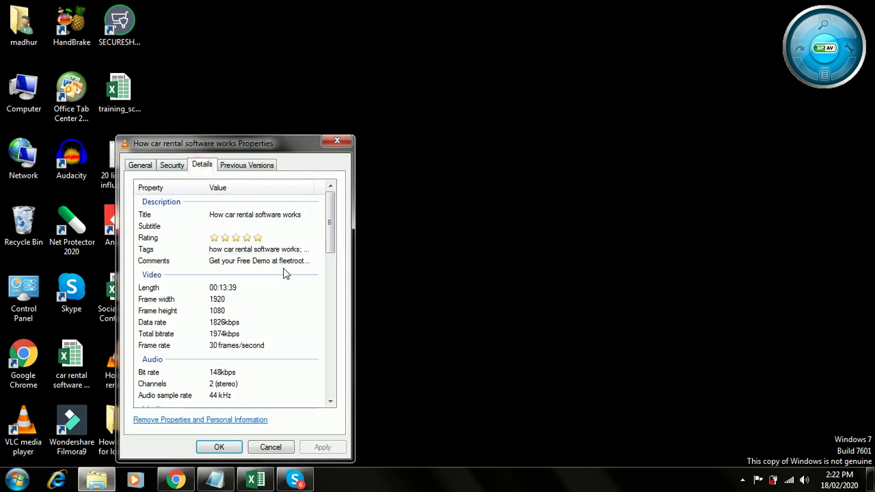
left_click(218, 448)
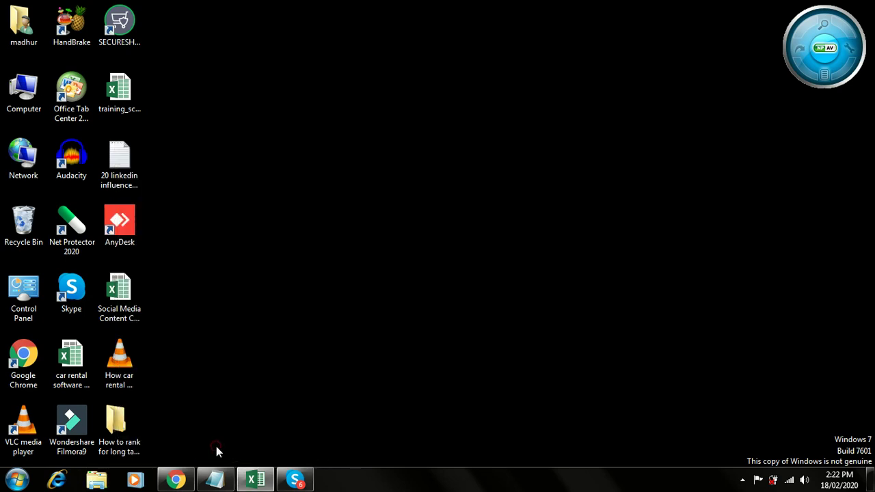
left_click(743, 480)
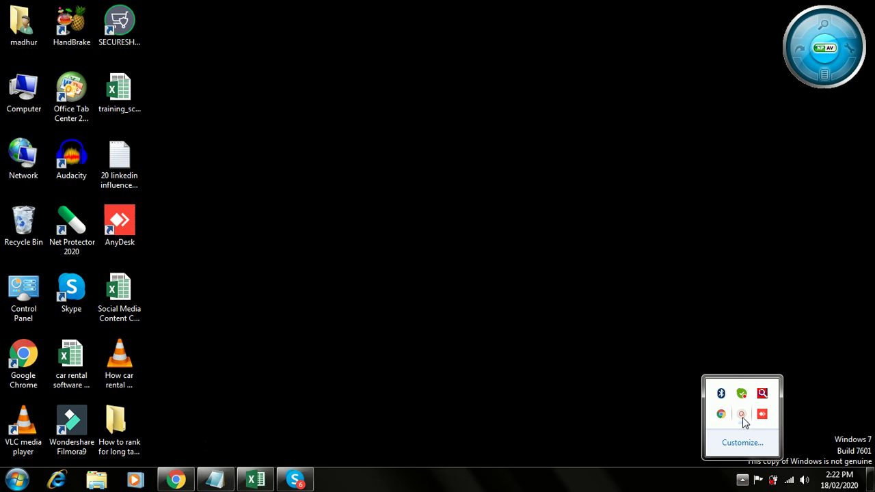